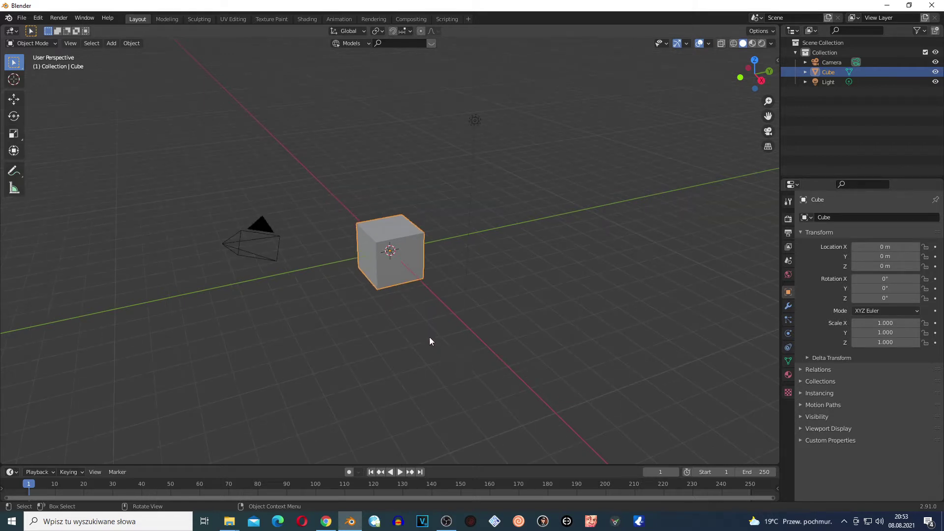
# Step: Move the default cube along the X axis to about -16.9 m, away from the world origin
pyautogui.scroll(2, 430, 340)
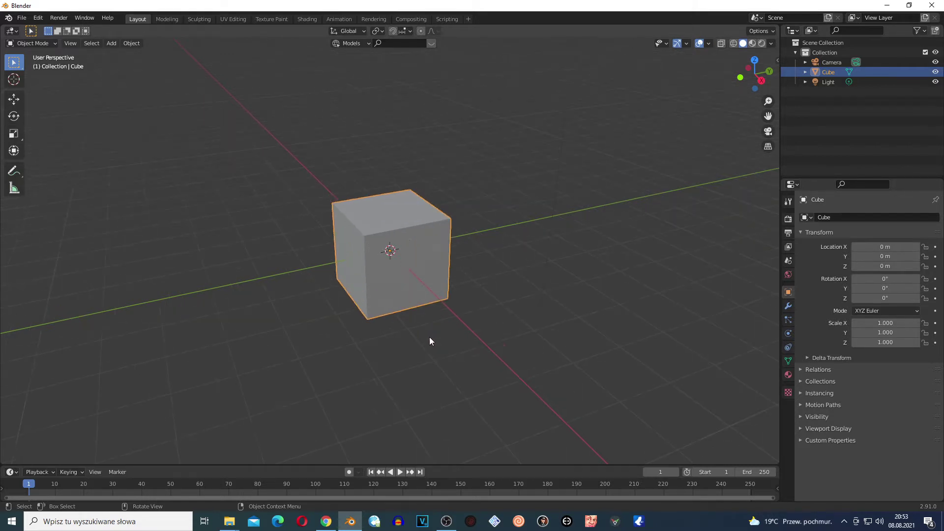
pyautogui.scroll(-1, 429, 340)
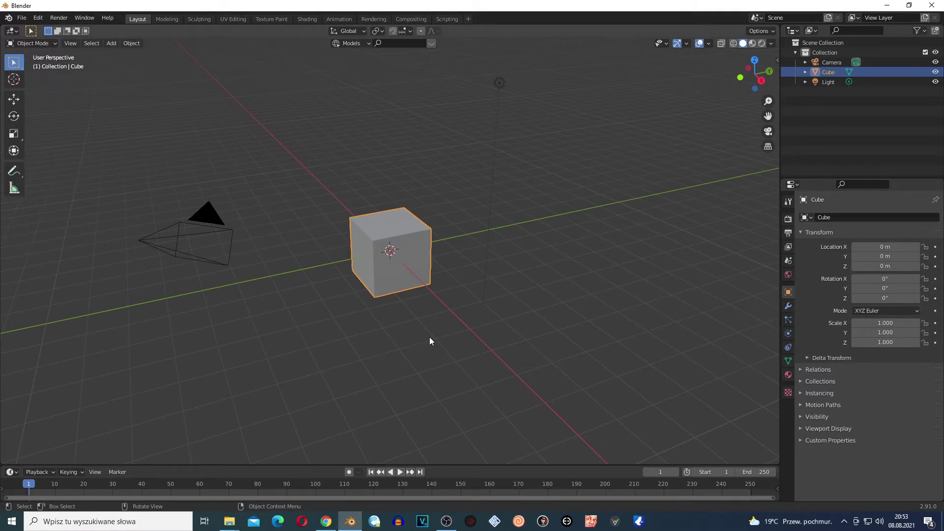
pyautogui.click(548, 313)
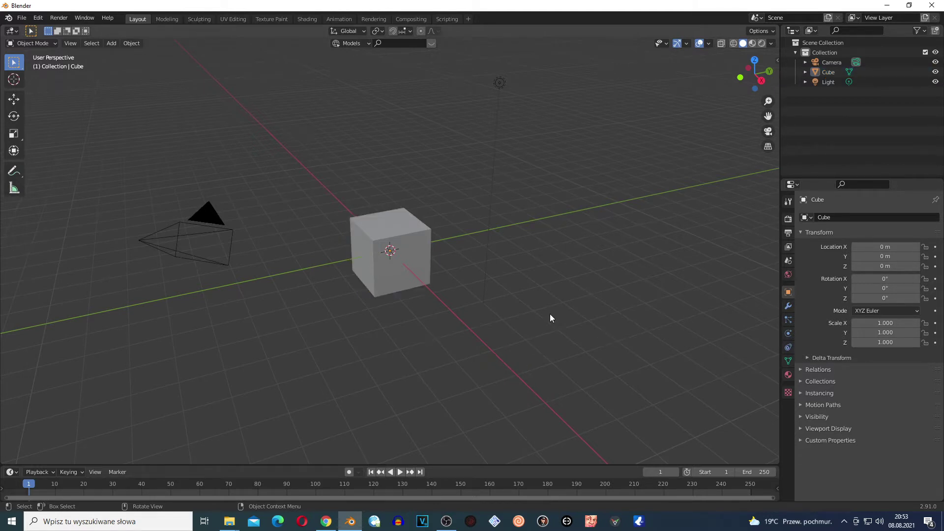
pyautogui.click(396, 251)
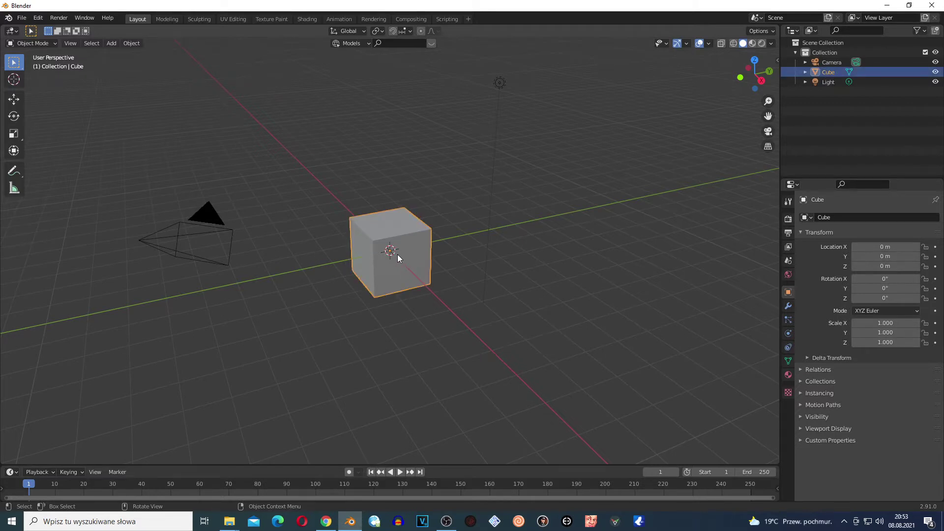
pyautogui.press('g')
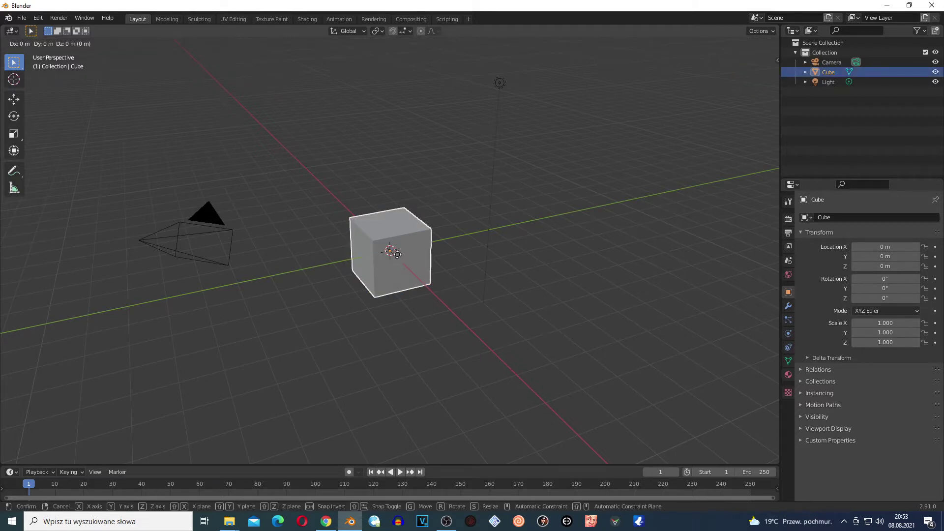
pyautogui.press('x')
pyautogui.click(289, 155)
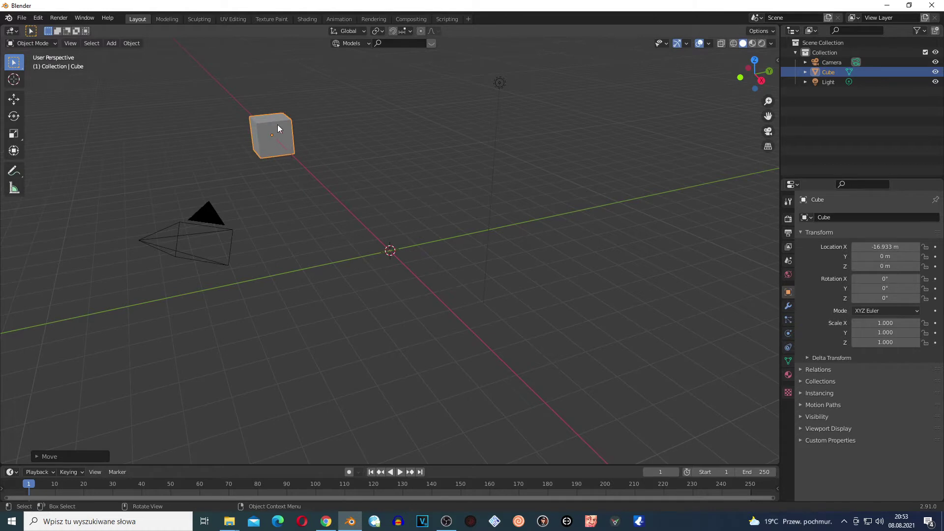
# Step: Add a plane mesh at the world origin and scale it up uniformly to about 3.24
pyautogui.hotkey('shift', 'a')
pyautogui.moveTo(408, 233)
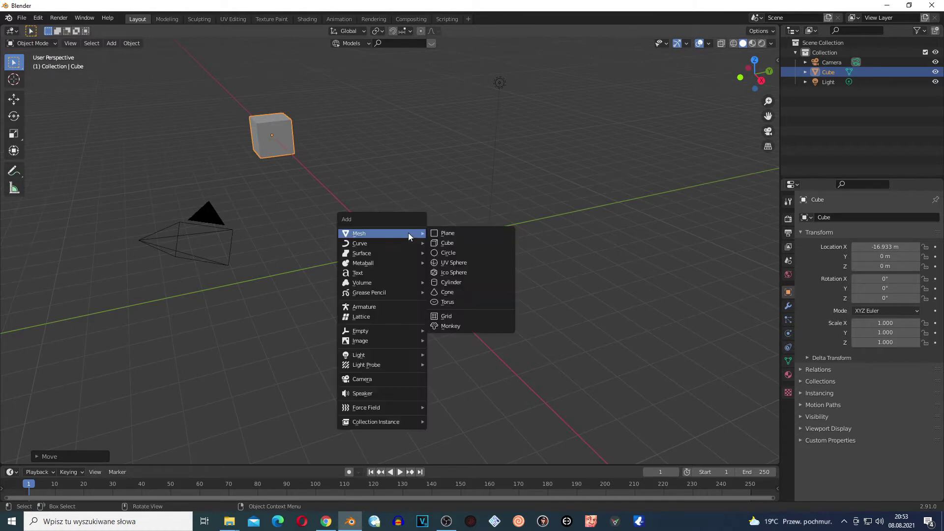
pyautogui.click(461, 236)
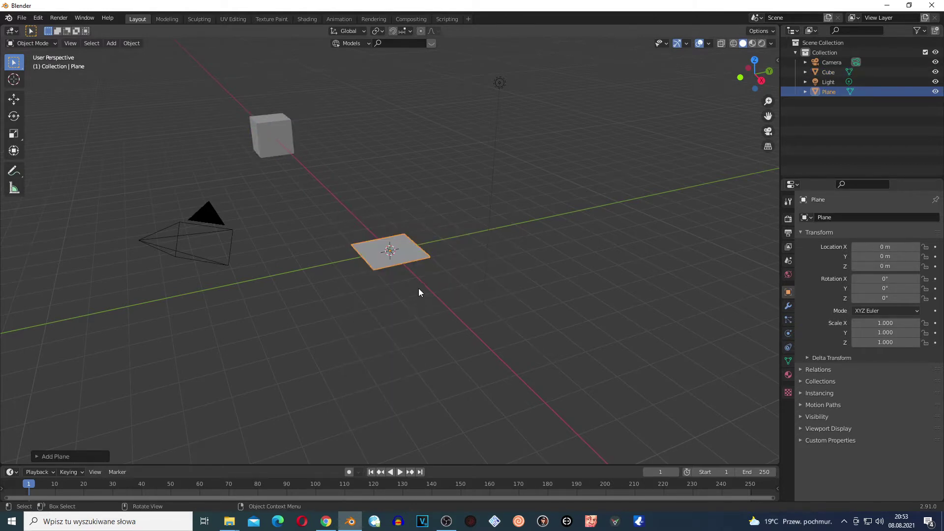
pyautogui.press('s')
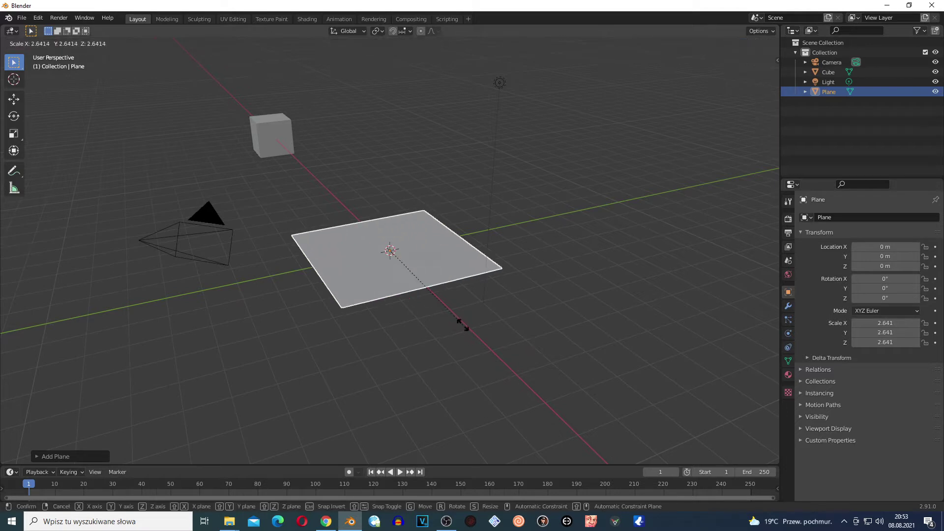
pyautogui.click(486, 332)
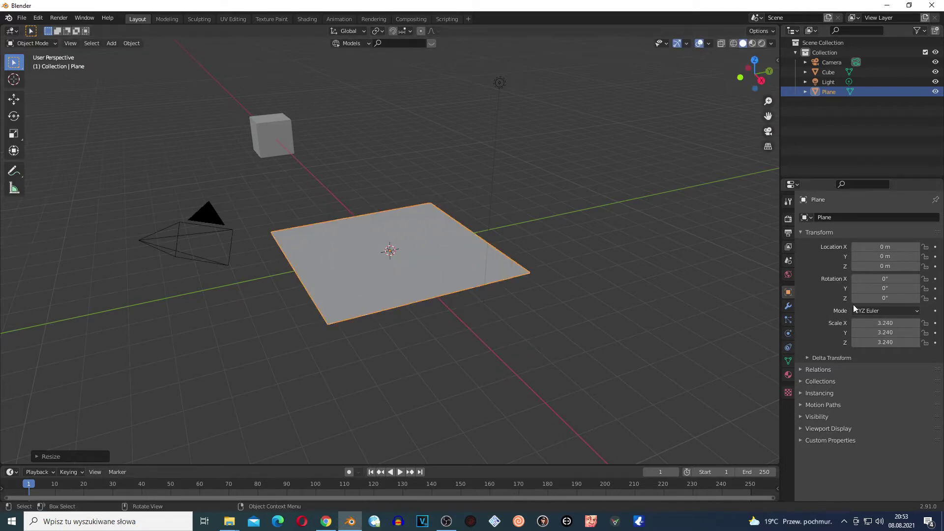
# Step: Add a particle system to the plane and raise the plane more than 5 m along the Z axis
pyautogui.click(787, 321)
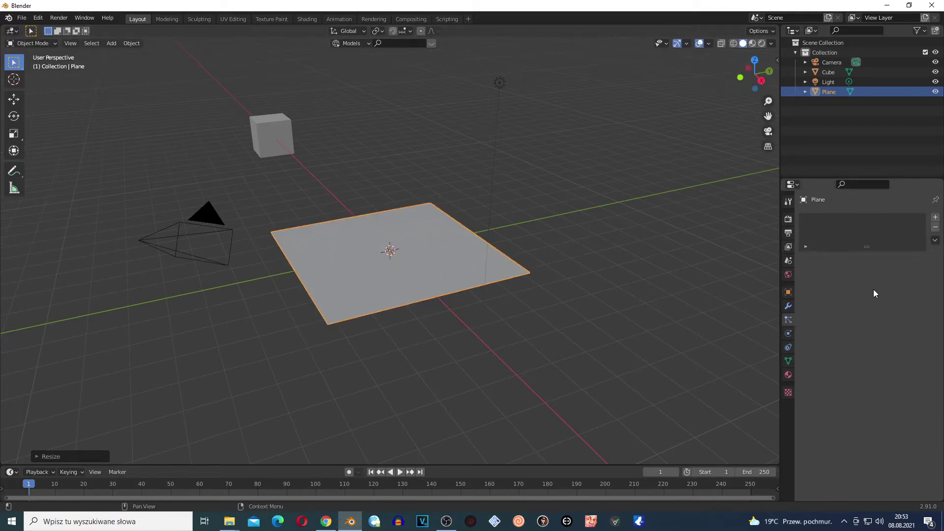
pyautogui.click(935, 217)
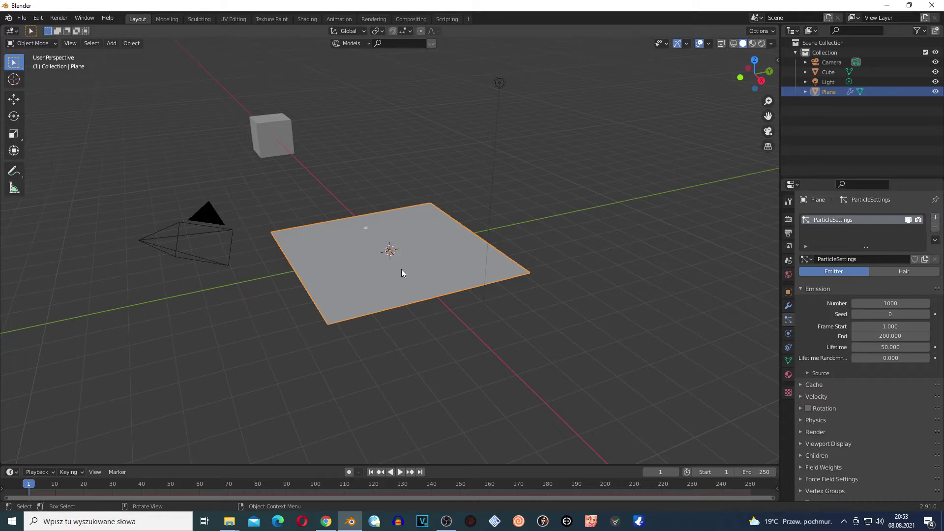
pyautogui.press('g')
pyautogui.press('z')
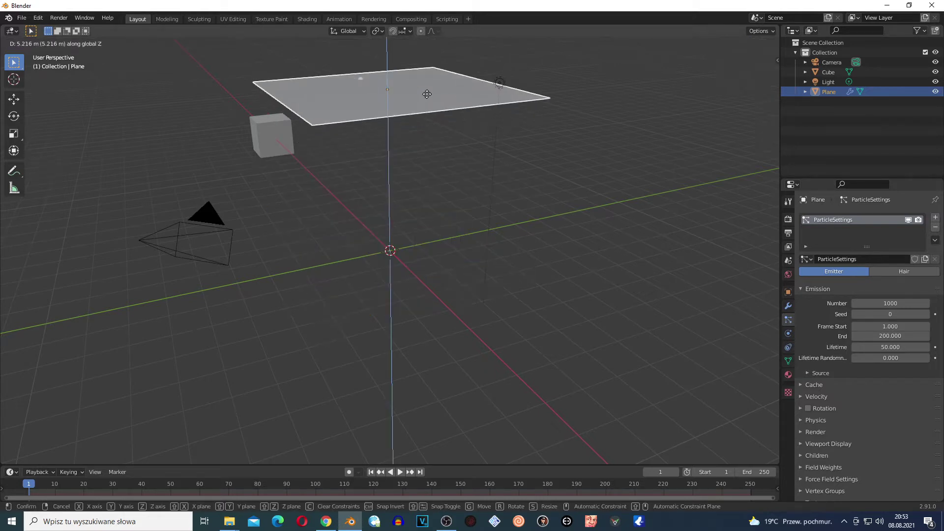
pyautogui.click(426, 89)
# Step: Set the plane's particle emission number to 10000 and play the animation briefly to preview the falling particles
pyautogui.doubleClick(887, 302)
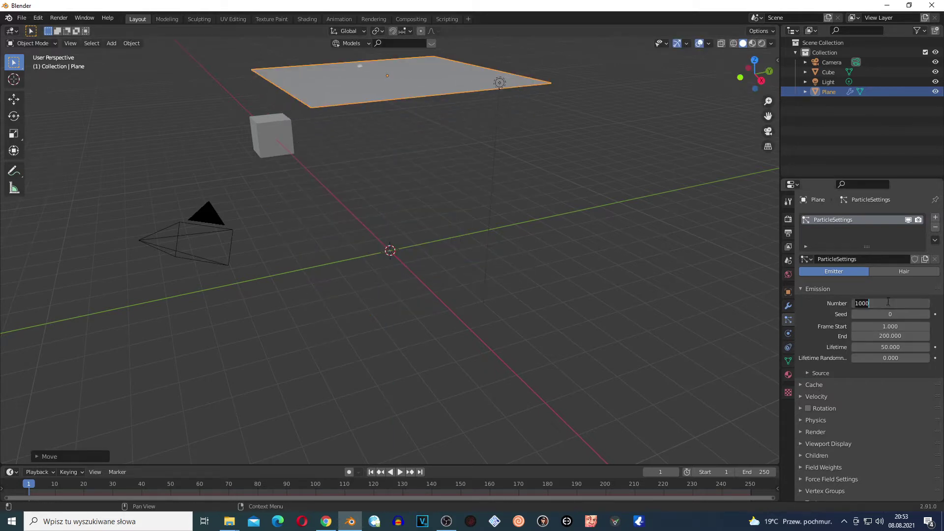
pyautogui.write('1')
pyautogui.press('Return')
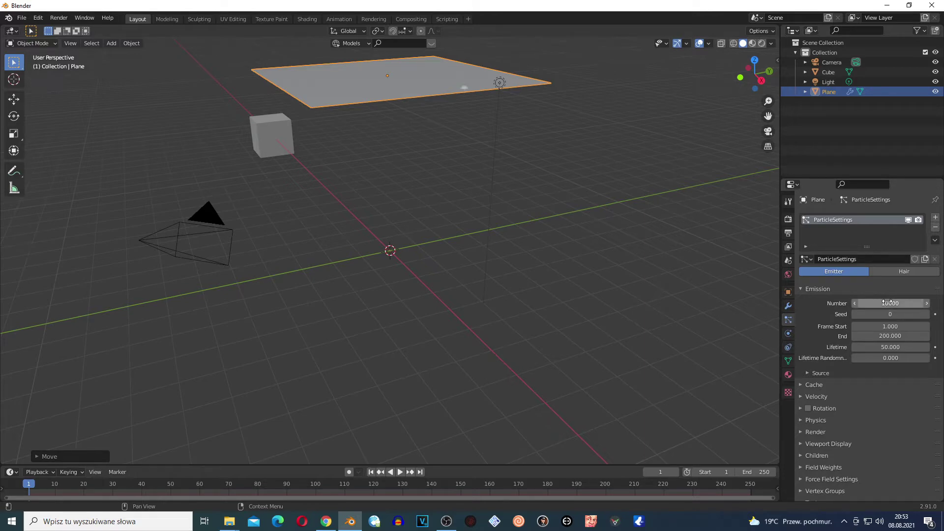
pyautogui.press('space')
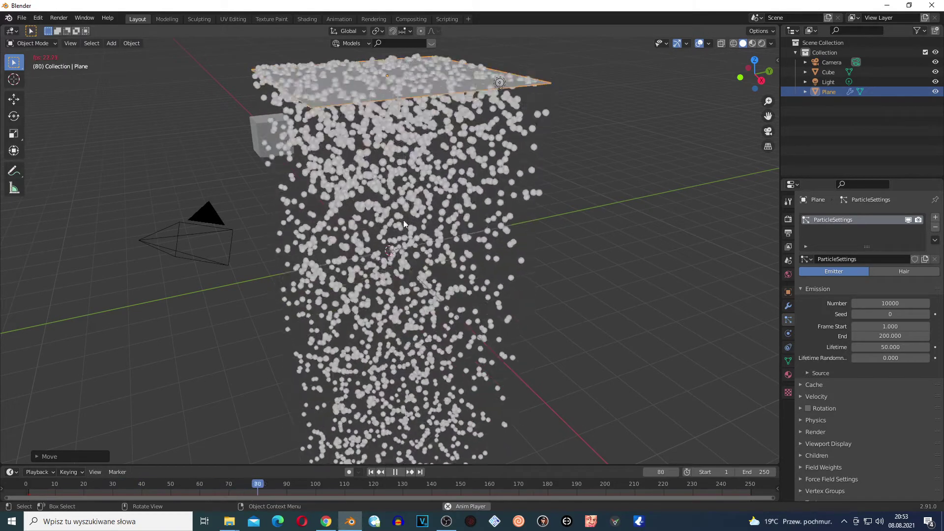
pyautogui.press('space')
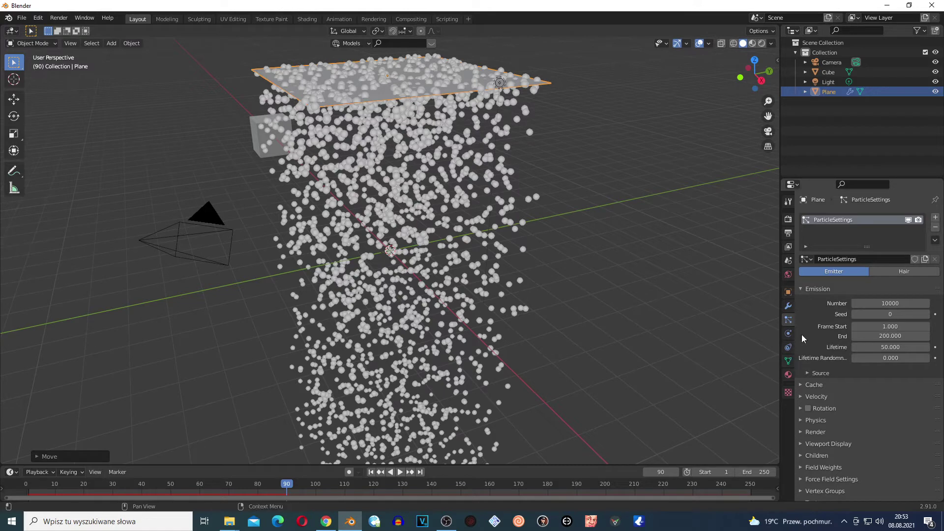
# Step: Reduce the particle system's Gravity field weight to about 0.266 and replay the animation from an early frame
pyautogui.scroll(-1, 823, 398)
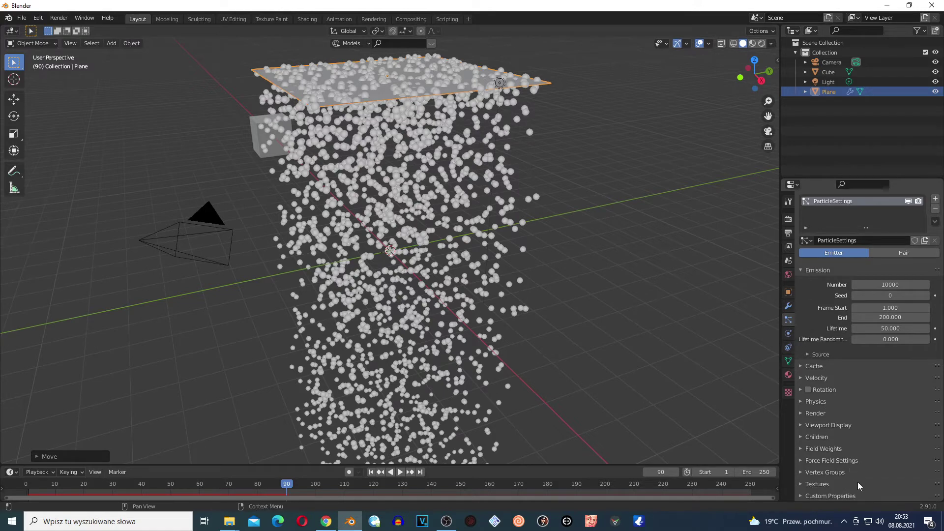
pyautogui.click(802, 448)
pyautogui.scroll(-4, 831, 442)
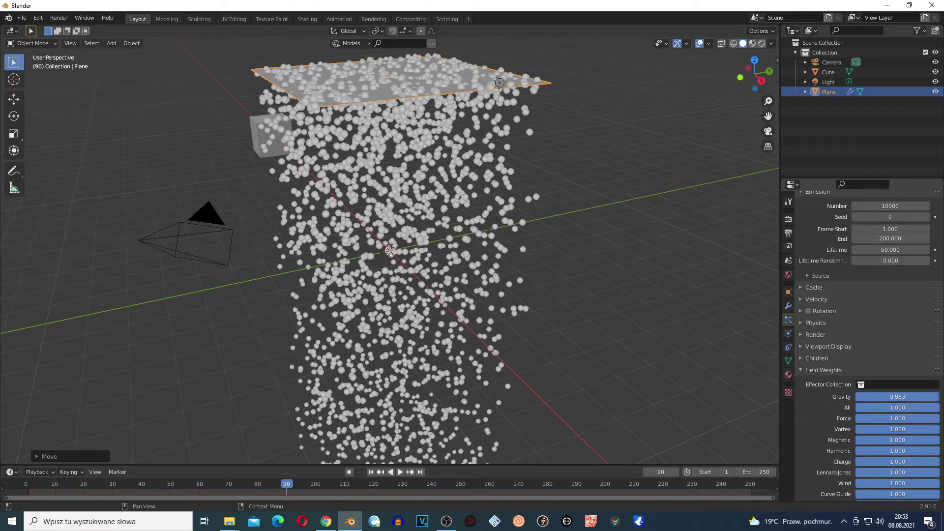
pyautogui.moveTo(938, 397); pyautogui.dragTo(878, 396)
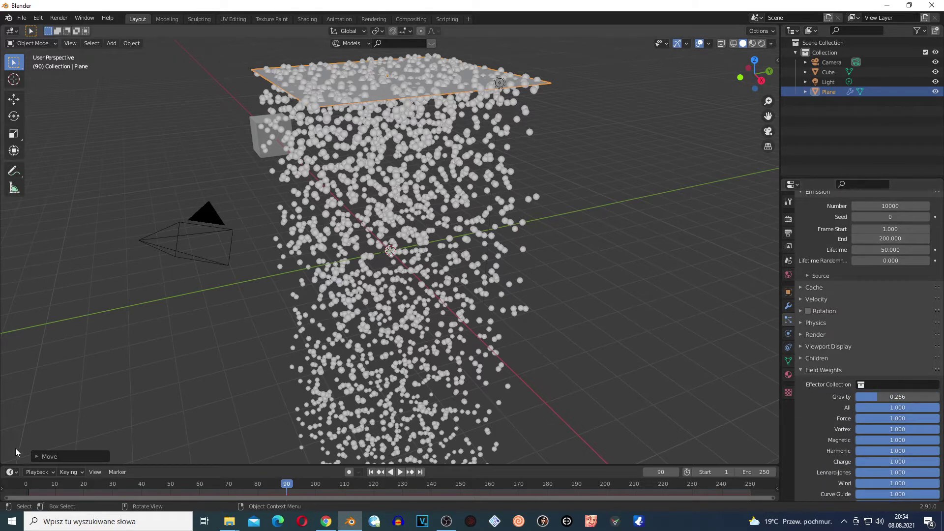
pyautogui.click(87, 485)
pyautogui.press('space')
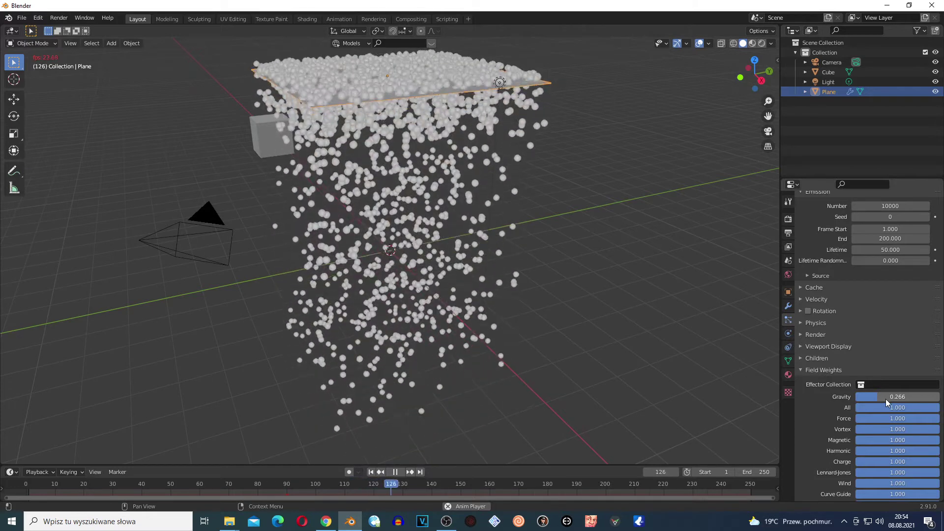
pyautogui.press('space')
# Step: Render the particles as Object, using the distant cube as the instance object
pyautogui.scroll(5, 886, 281)
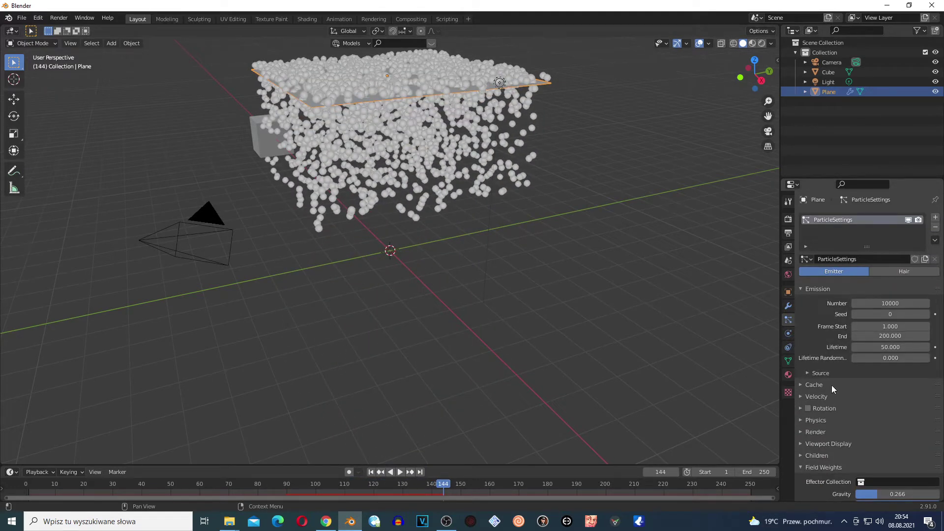
pyautogui.click(802, 433)
pyautogui.scroll(-3, 806, 429)
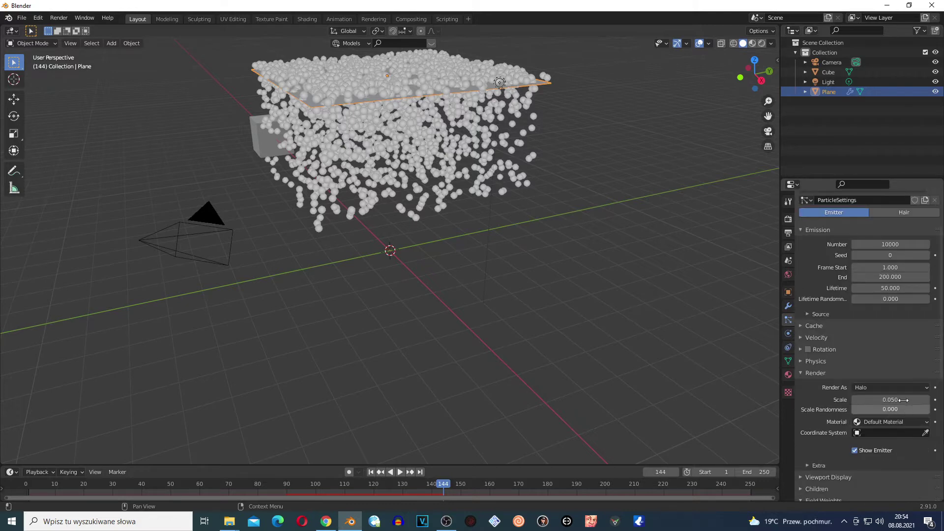
pyautogui.click(889, 390)
pyautogui.click(877, 444)
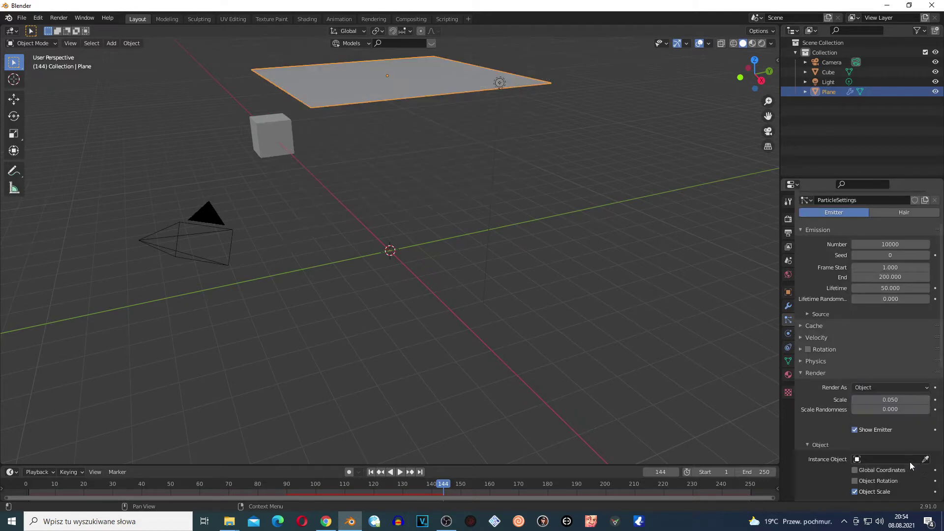
pyautogui.click(925, 459)
pyautogui.click(276, 141)
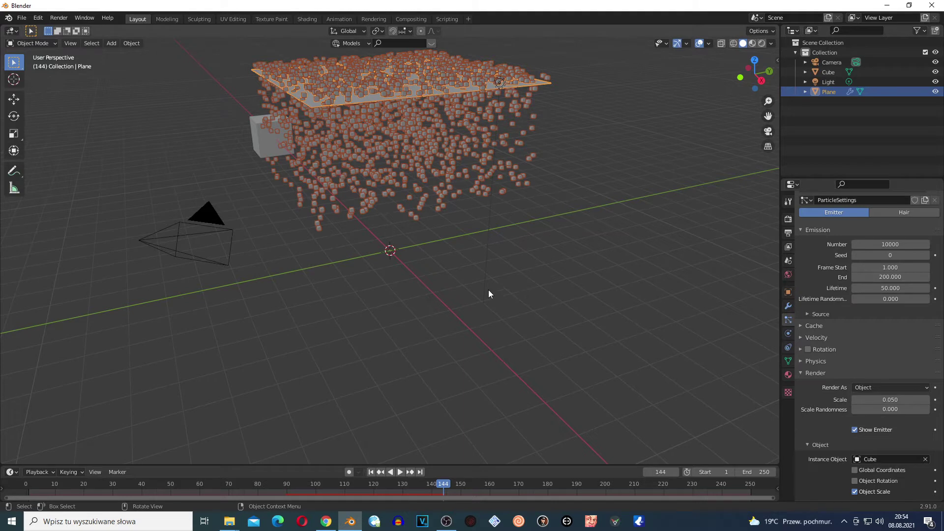
# Step: Add a text object at the world origin and raise it about 0.4 m along the Z axis
pyautogui.click(400, 267)
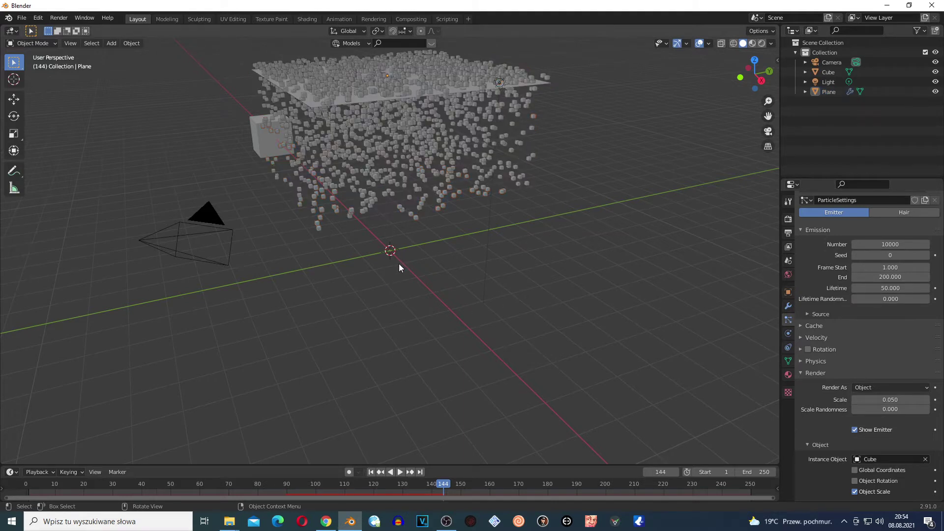
pyautogui.hotkey('shift', 'a')
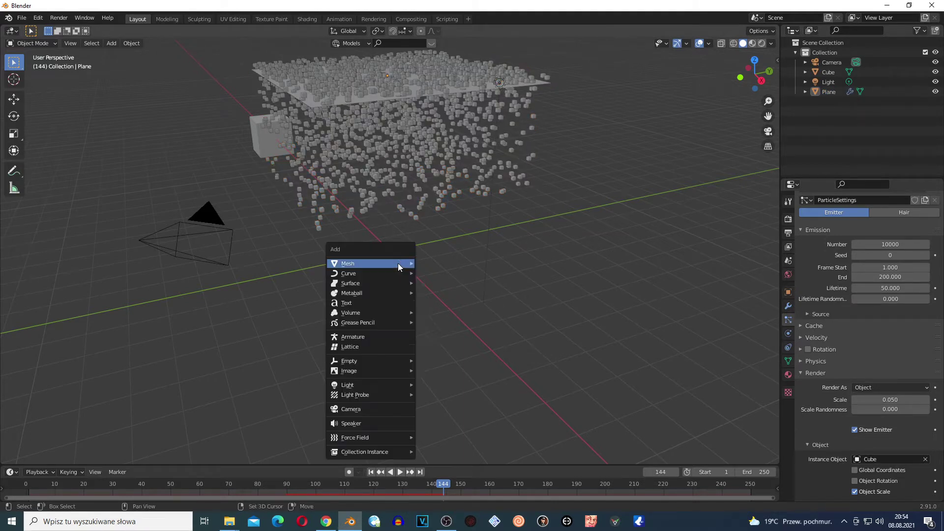
pyautogui.click(364, 303)
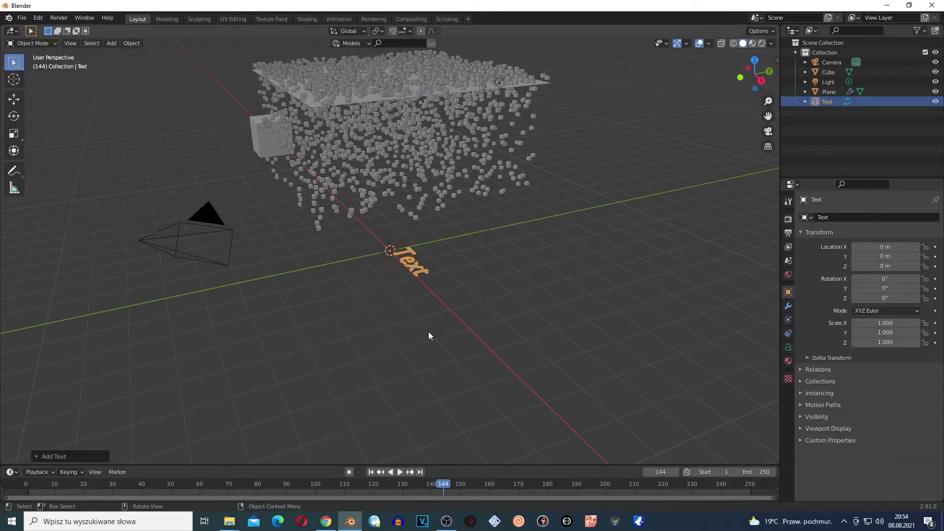
pyautogui.click(412, 273)
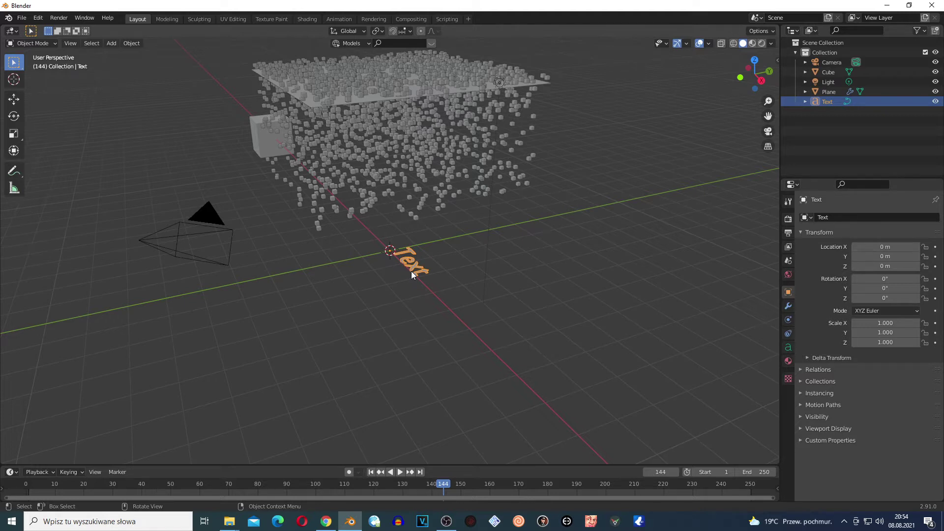
pyautogui.click(426, 284)
pyautogui.click(408, 264)
pyautogui.press('g')
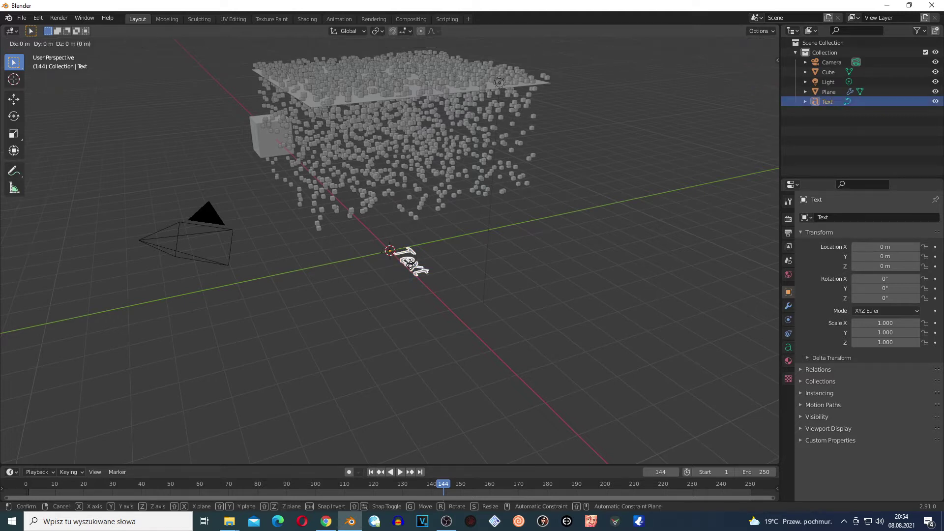
pyautogui.press('z')
pyautogui.click(410, 257)
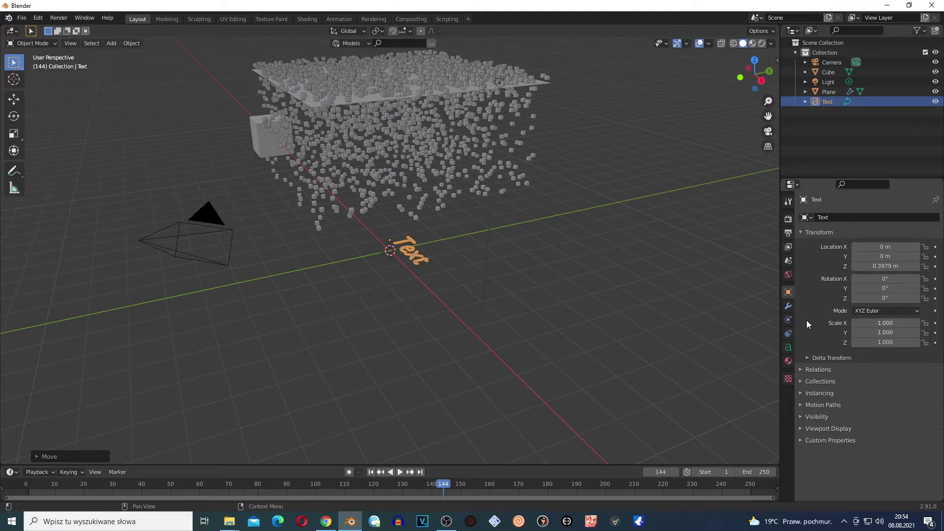
# Step: Enable force field physics on the text object and set the field type to Harmonic
pyautogui.click(788, 320)
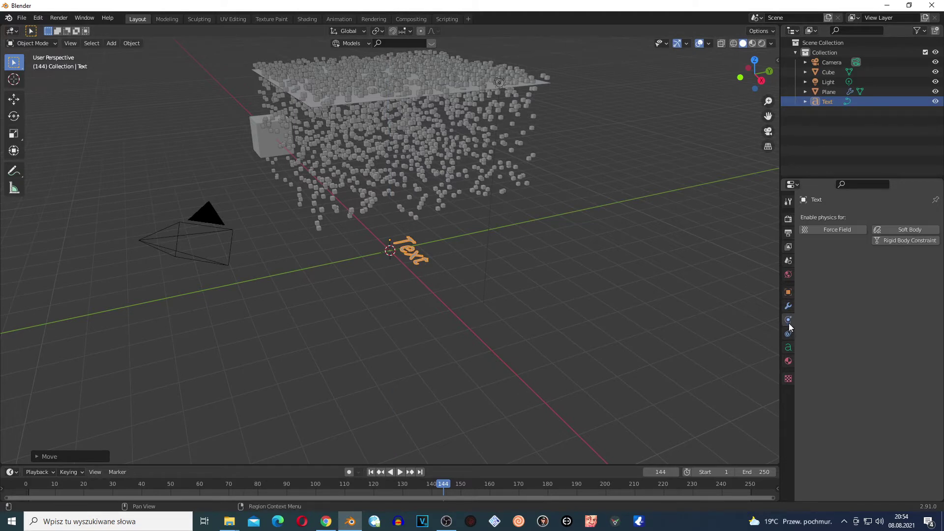
pyautogui.click(837, 231)
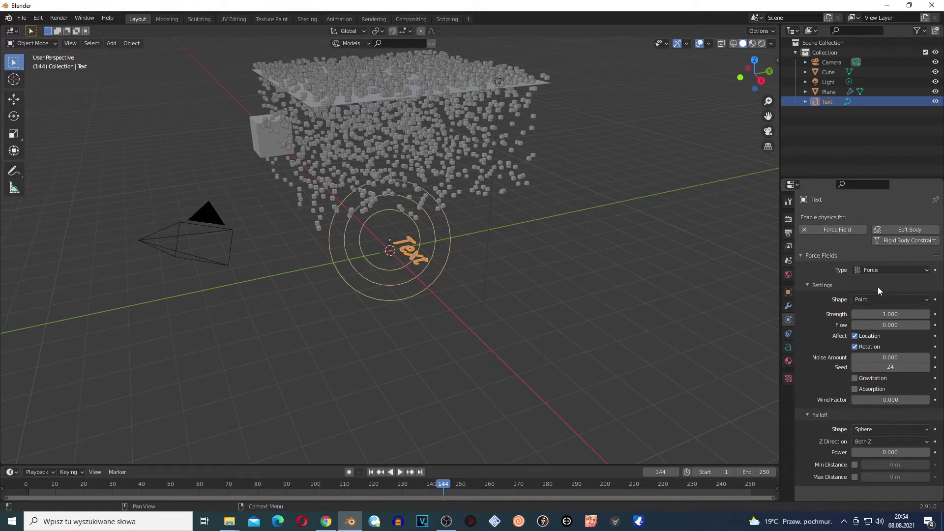
pyautogui.click(890, 271)
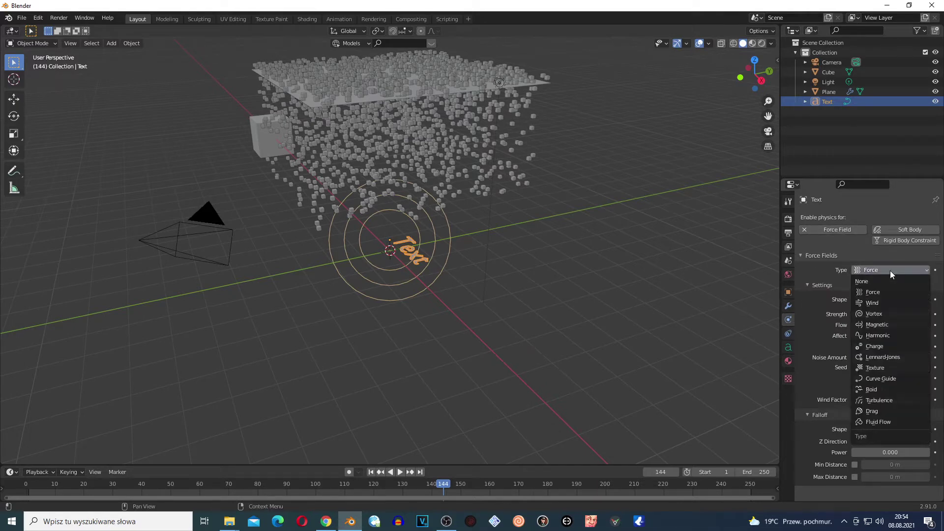
pyautogui.click(877, 335)
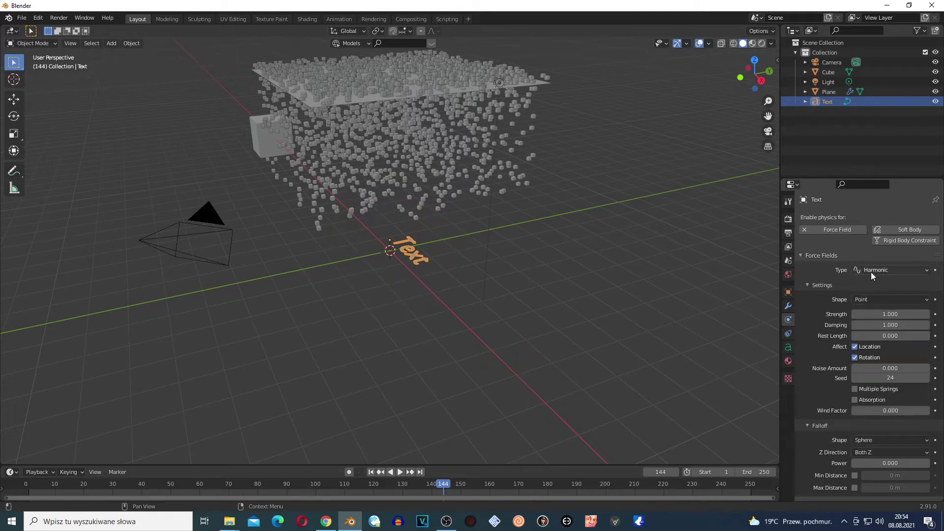
# Step: Align the camera to the current view and fly it to frame the text closely from the front
pyautogui.hotkey('shift', '`')
pyautogui.press('w')
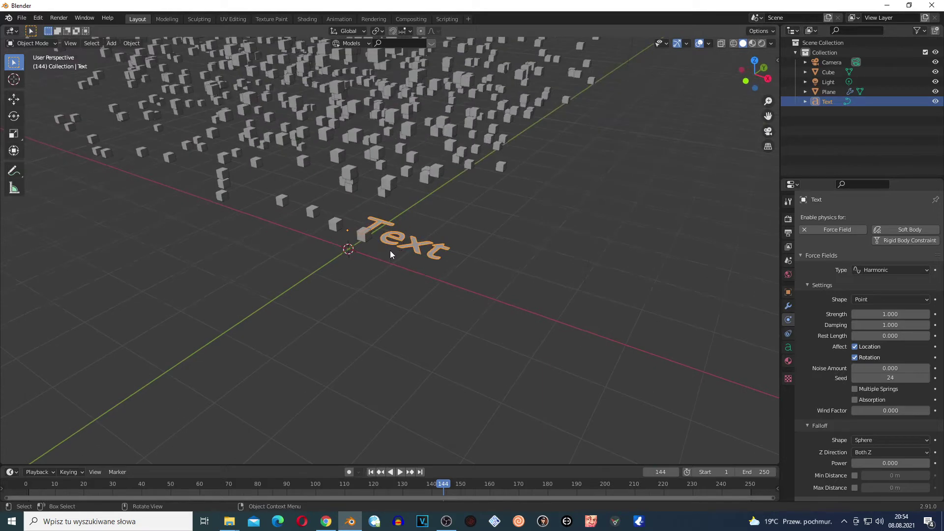
pyautogui.press('ctrl+alt+KP_0')
pyautogui.press('w')
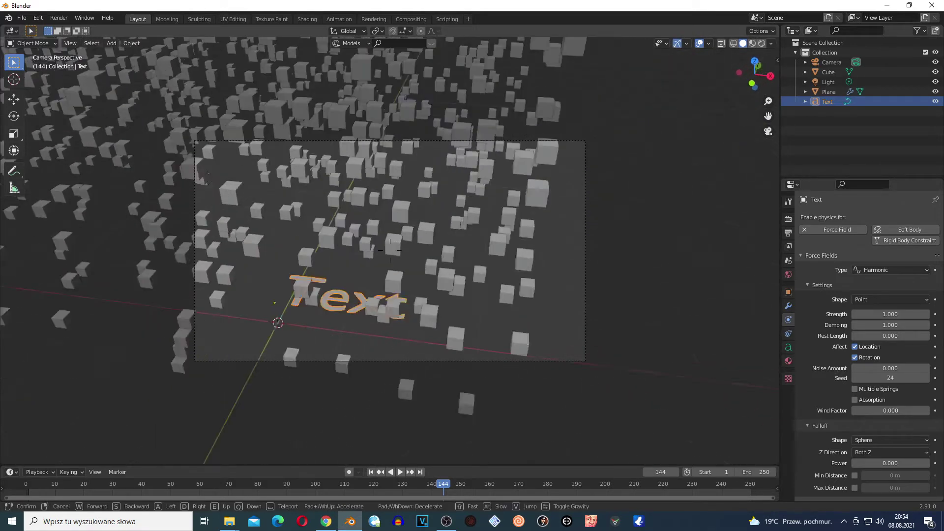
pyautogui.click(413, 284)
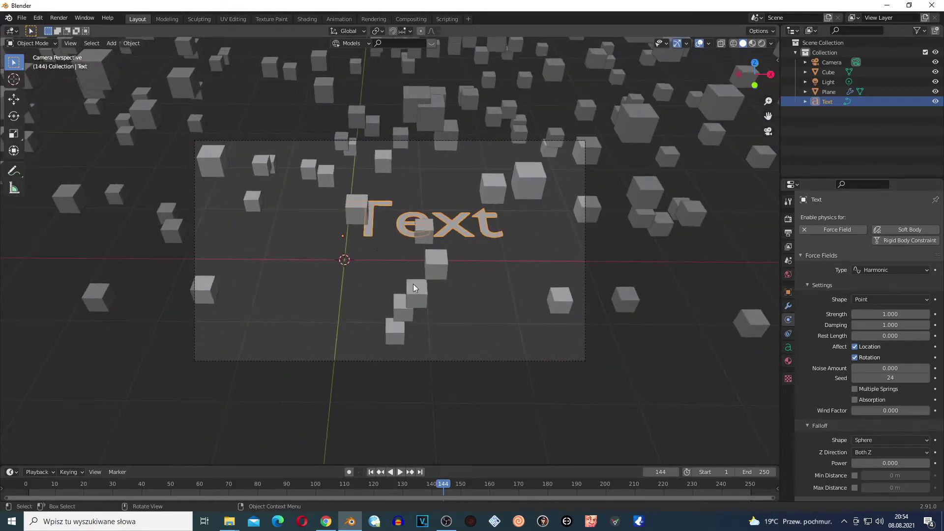
# Step: Replay the animation from frame 1 through the camera and stop it around frame 125
pyautogui.click(30, 489)
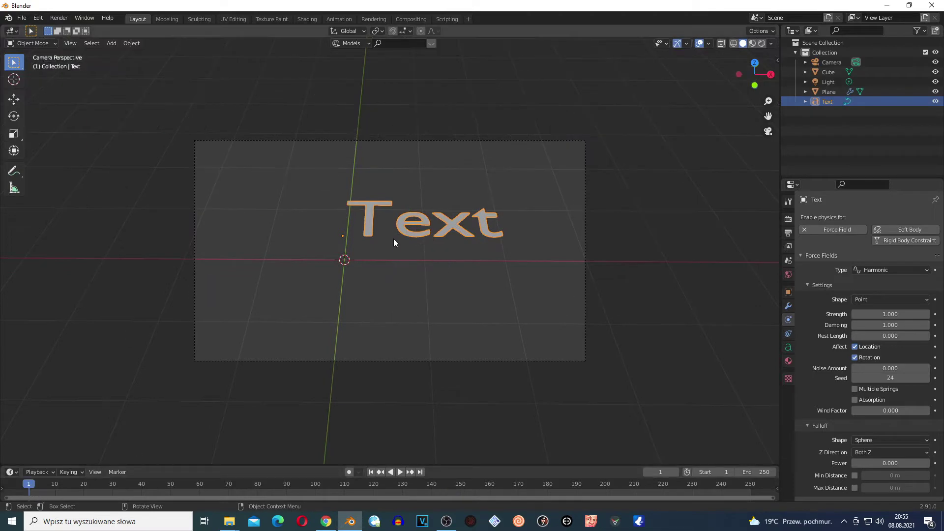
pyautogui.press('space')
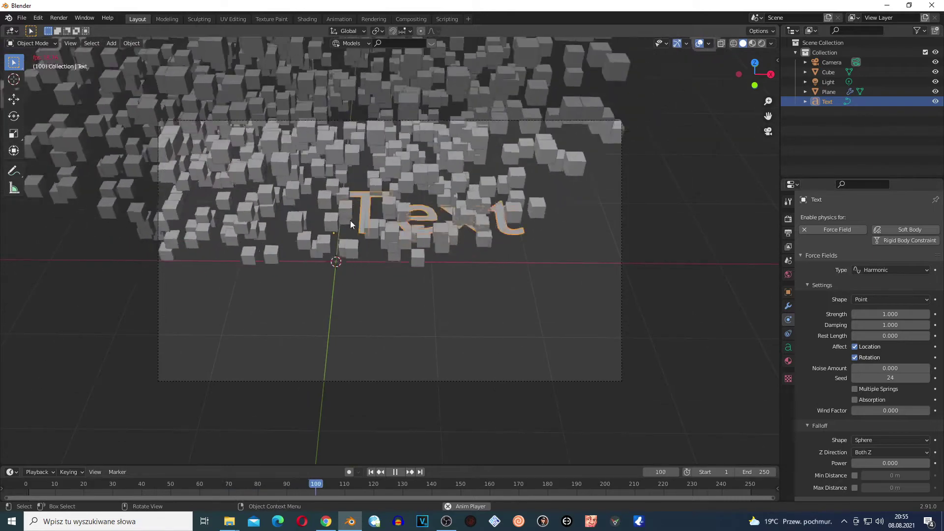
pyautogui.press('space')
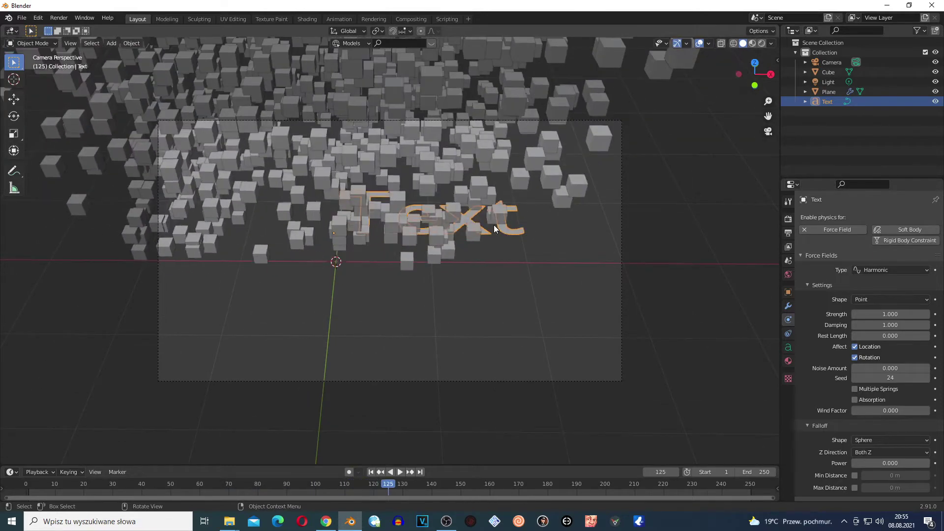
# Step: Raise the text object about 1.15 m along the Z axis and fly the camera to reframe it
pyautogui.press('g')
pyautogui.press('z')
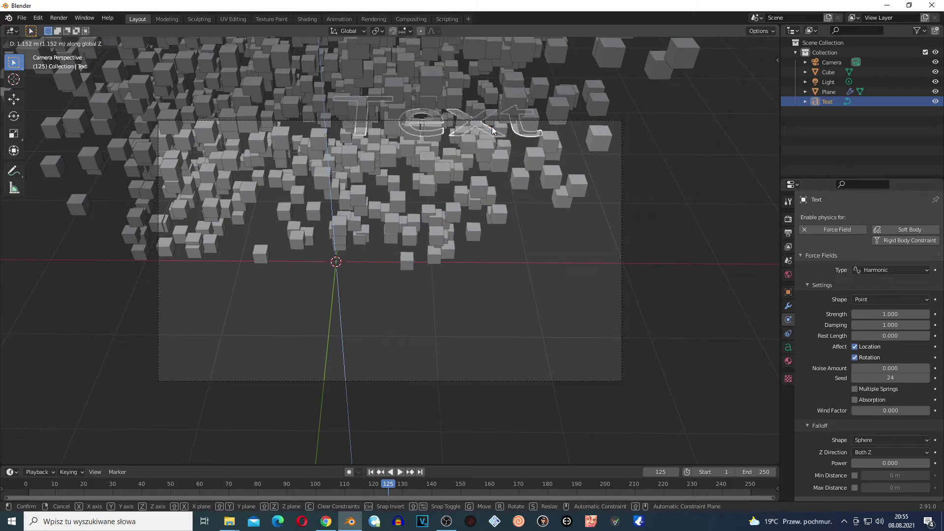
pyautogui.click(491, 126)
pyautogui.hotkey('shift', '`')
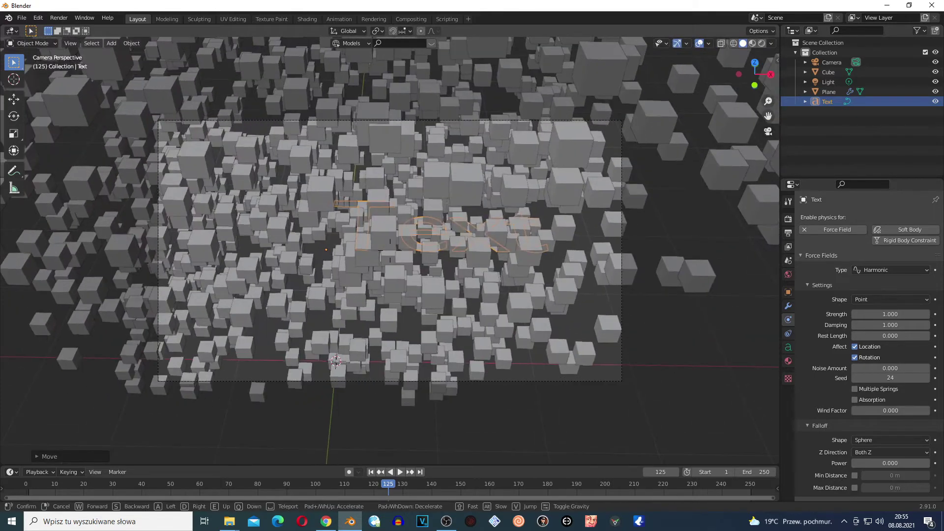
pyautogui.press('Return')
# Step: Replay the animation from frame 1 and examine how the cubes behave around the raised text, stopping near frame 93
pyautogui.click(28, 489)
pyautogui.press('space')
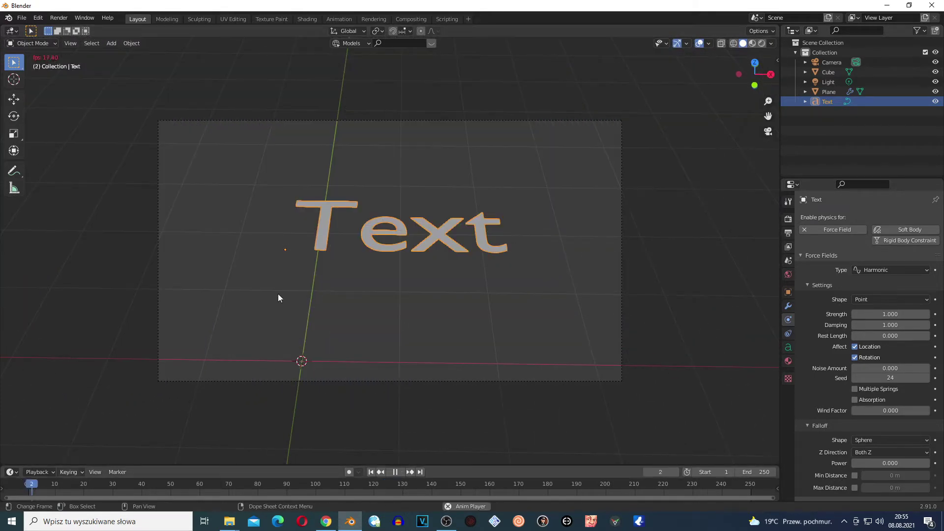
pyautogui.scroll(1, 511, 254)
pyautogui.scroll(-2, 477, 267)
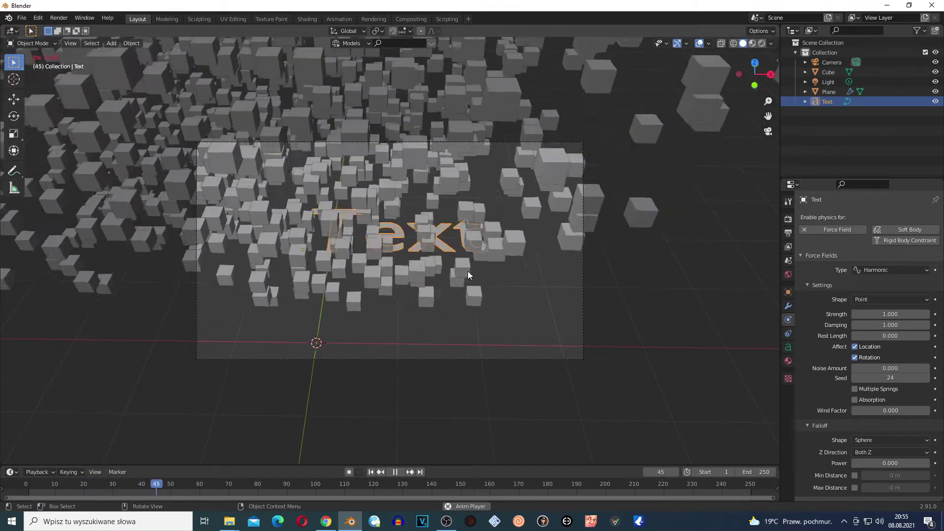
pyautogui.scroll(2, 476, 237)
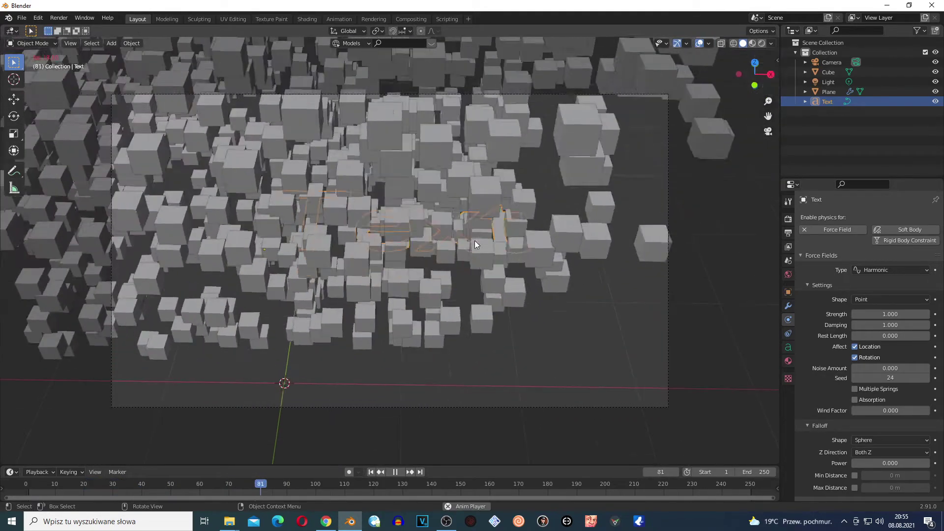
pyautogui.scroll(-1, 476, 246)
pyautogui.press('space')
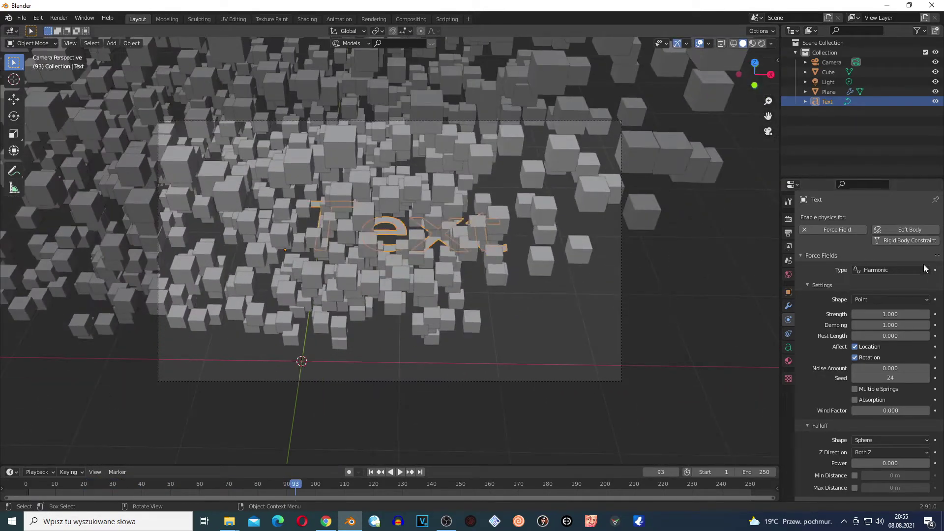
# Step: Set the text force field's shape to Surface and replay from the start while re-aiming the camera, stopping at frame 100
pyautogui.click(883, 302)
pyautogui.click(883, 347)
pyautogui.click(25, 482)
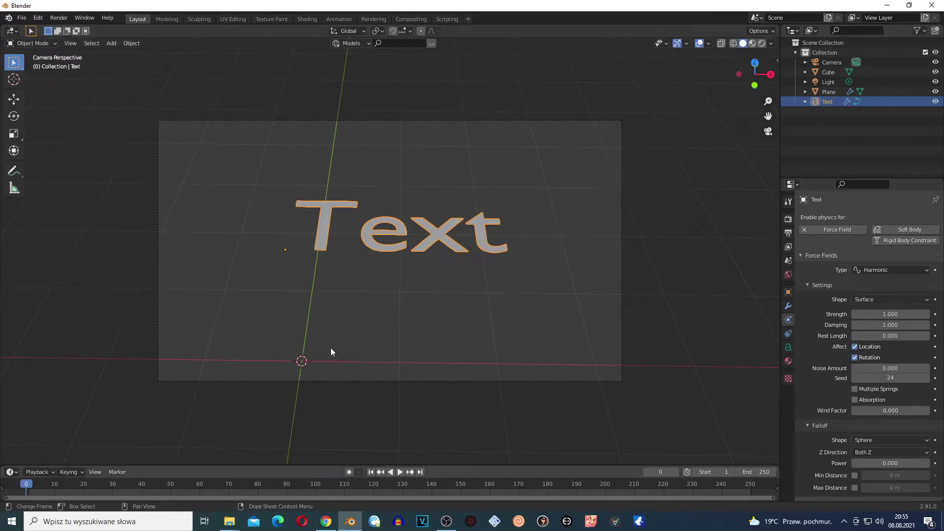
pyautogui.press('space')
pyautogui.hotkey('shift', '`')
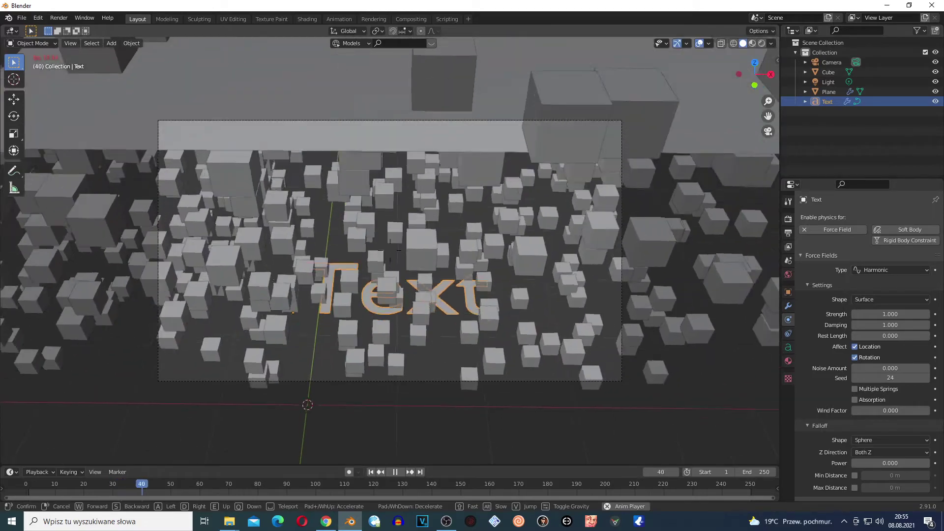
pyautogui.press('w')
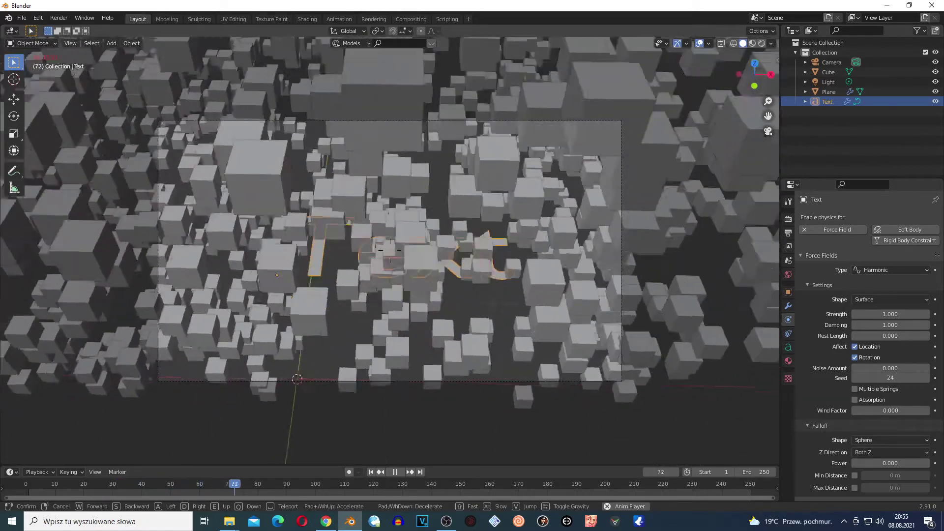
pyautogui.click(389, 250)
pyautogui.press('space')
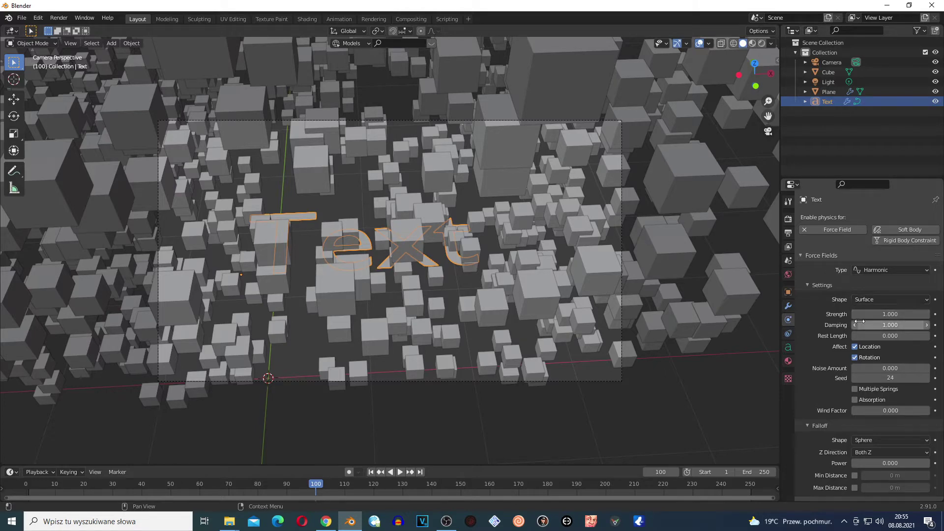
# Step: Set the harmonic field's strength to 90.6 and replay the animation from frame 1
pyautogui.moveTo(890, 314); pyautogui.dragTo(939, 314)
pyautogui.click(28, 486)
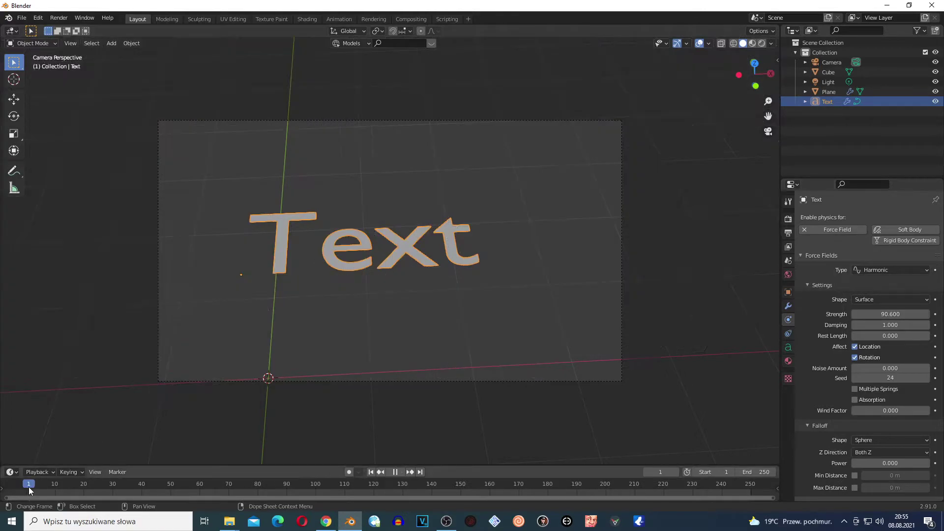
pyautogui.press('space')
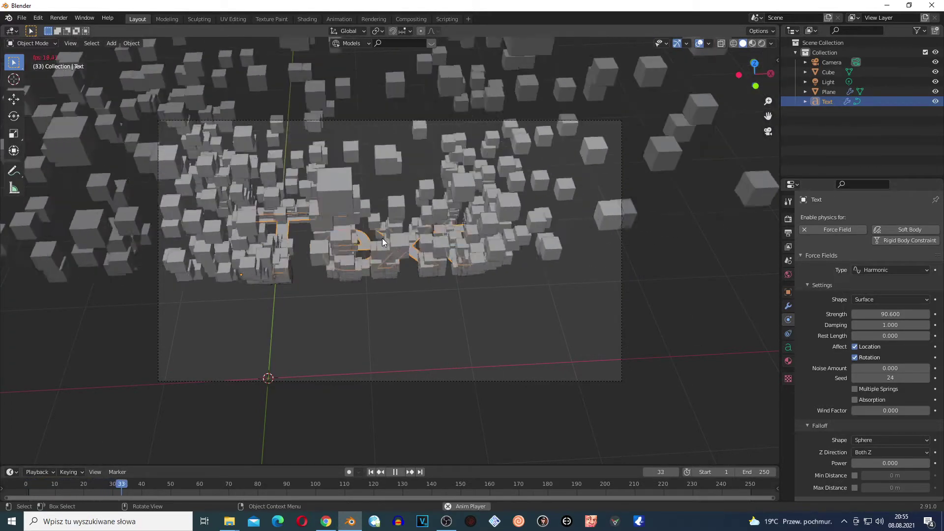
pyautogui.scroll(2, 442, 239)
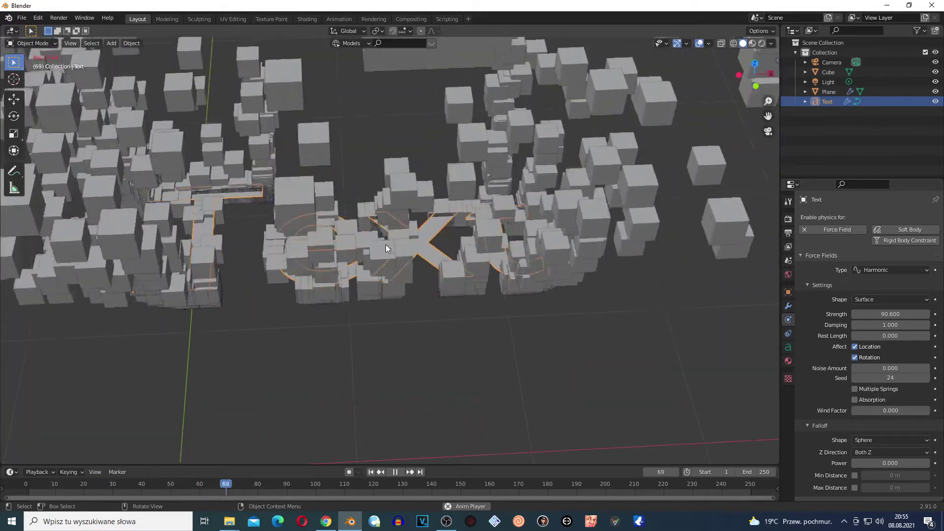
# Step: Fly the camera to reframe the text during playback, stop at frame 199 and examine the cubes gathering around the letters
pyautogui.hotkey('shift', '`')
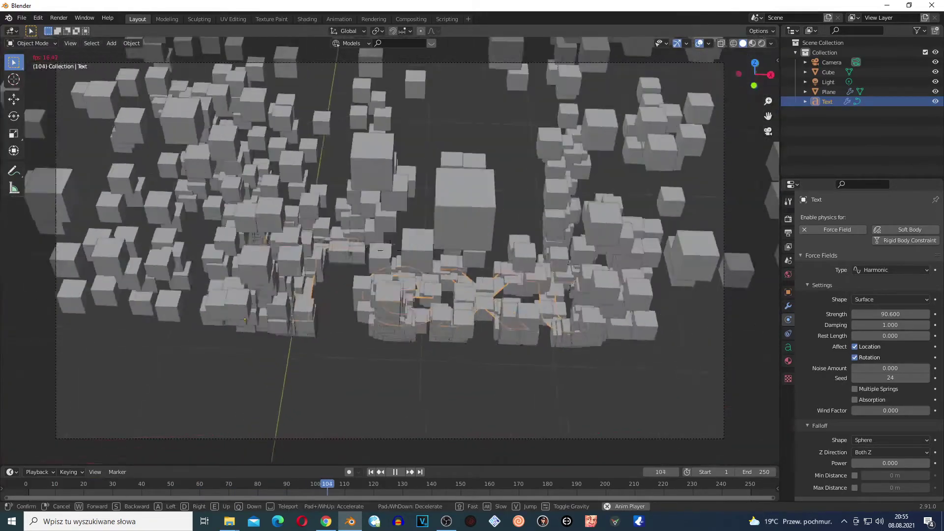
pyautogui.press('w')
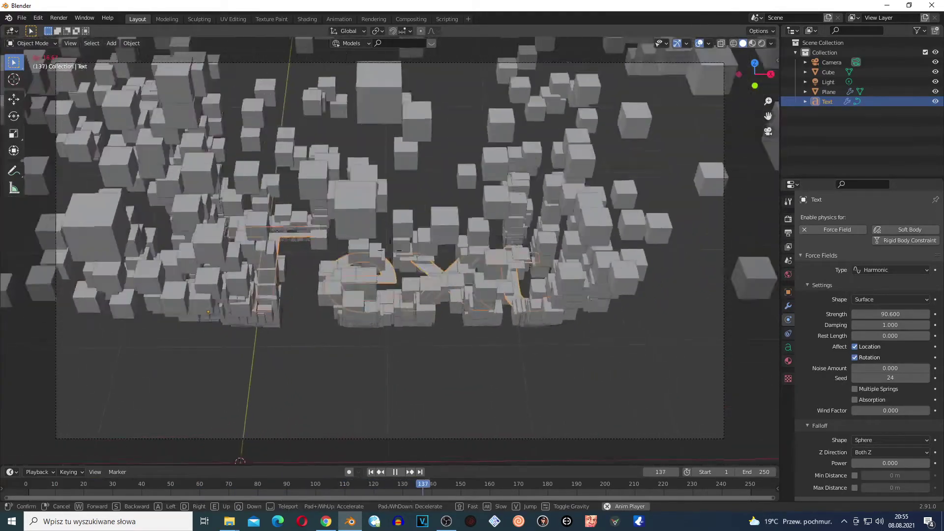
pyautogui.click(390, 250)
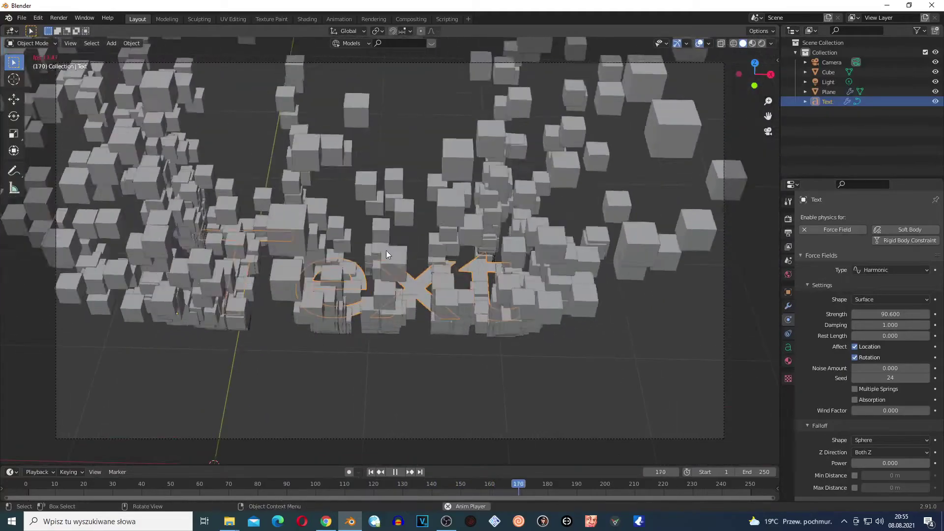
pyautogui.press('KP_0')
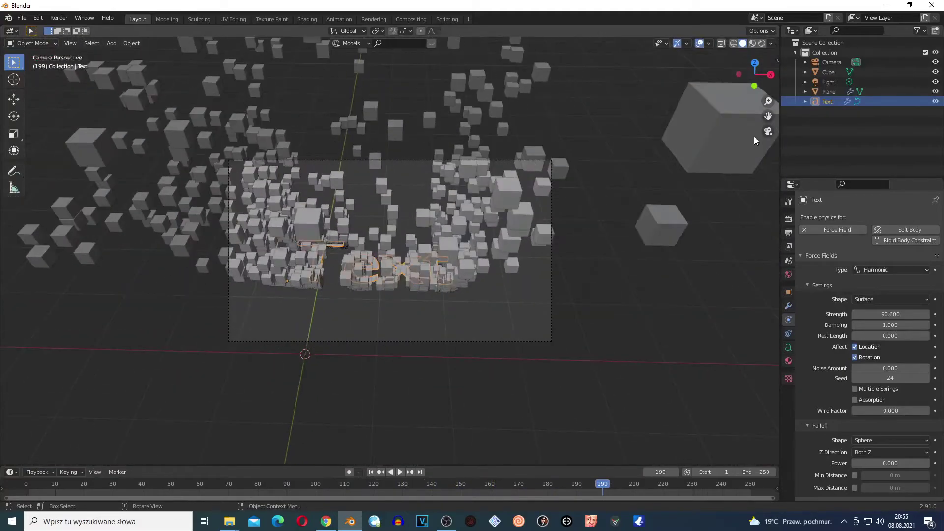
pyautogui.press('space')
pyautogui.scroll(2, 458, 219)
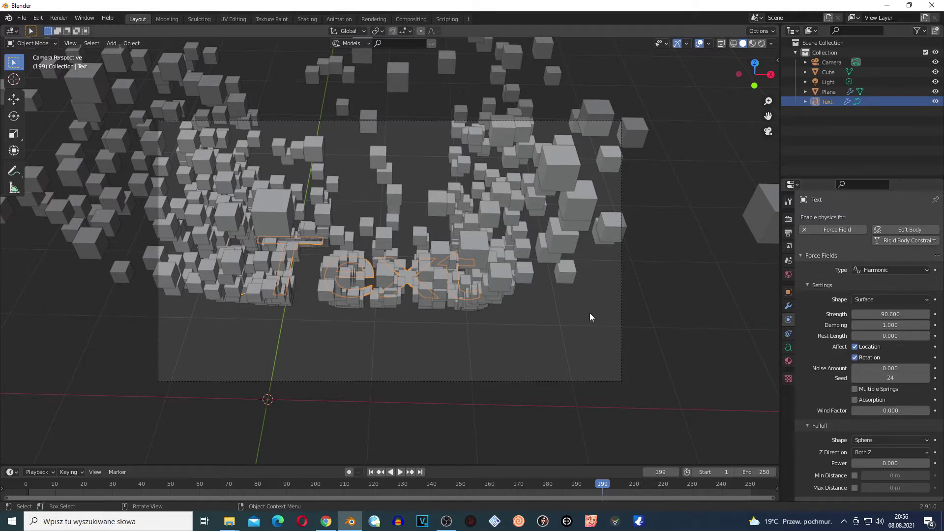
pyautogui.scroll(-6, 312, 231)
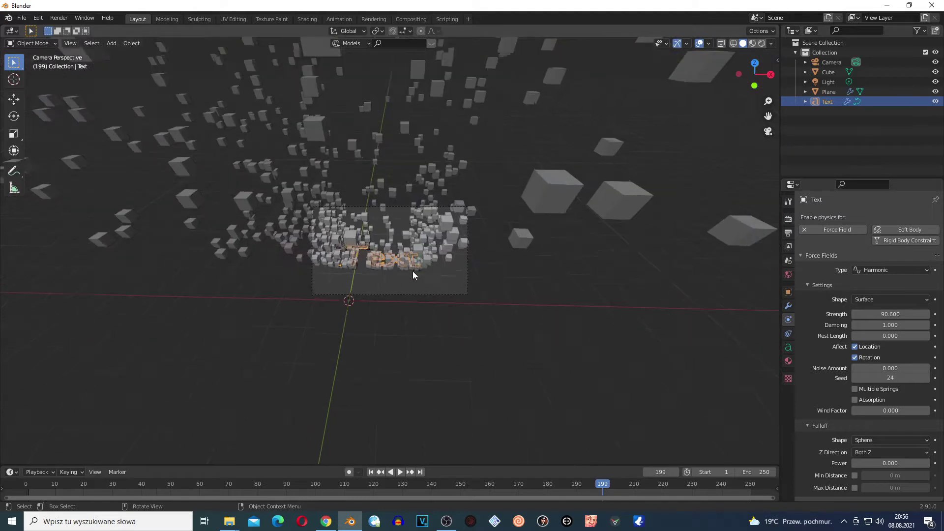
pyautogui.scroll(6, 311, 235)
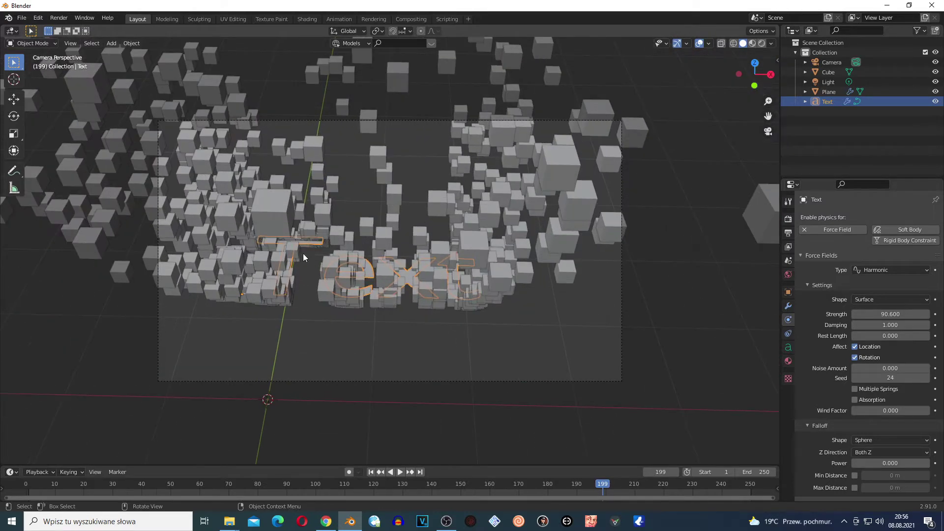
# Step: Set the plane's particle render scale to 0.04 and its scale randomness to 0.876
pyautogui.click(820, 92)
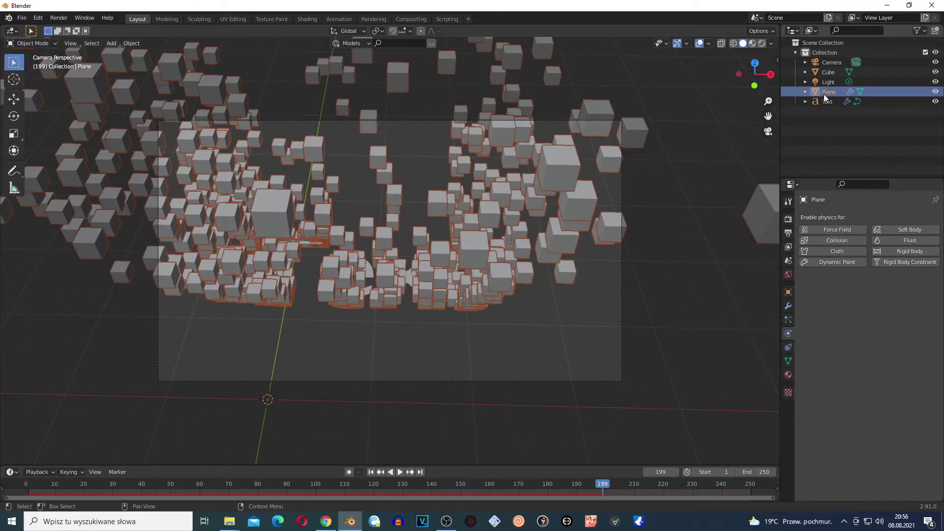
pyautogui.click(787, 320)
pyautogui.scroll(-4, 886, 380)
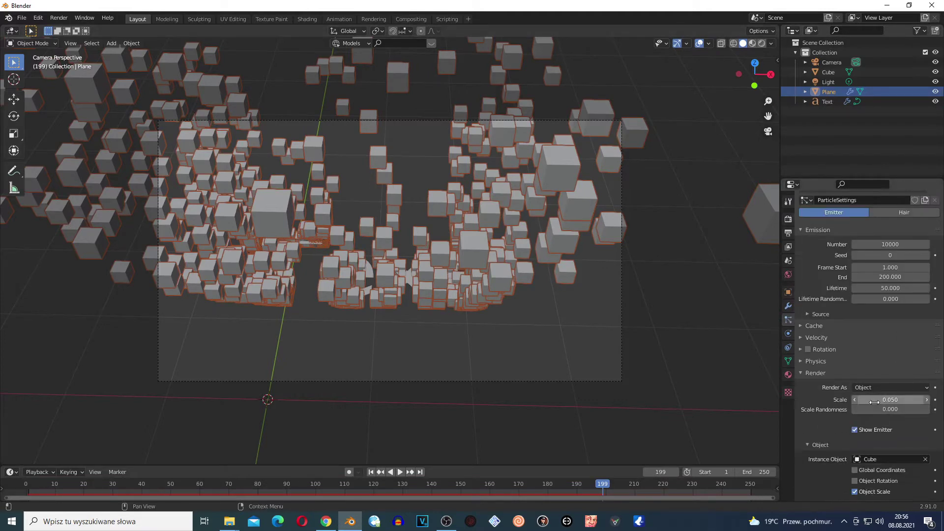
pyautogui.moveTo(873, 402)
pyautogui.mouseDown()
pyautogui.moveTo(914, 402)
pyautogui.moveTo(835, 402)
pyautogui.moveTo(882, 409)
pyautogui.mouseUp()
pyautogui.moveTo(891, 409); pyautogui.dragTo(919, 409)
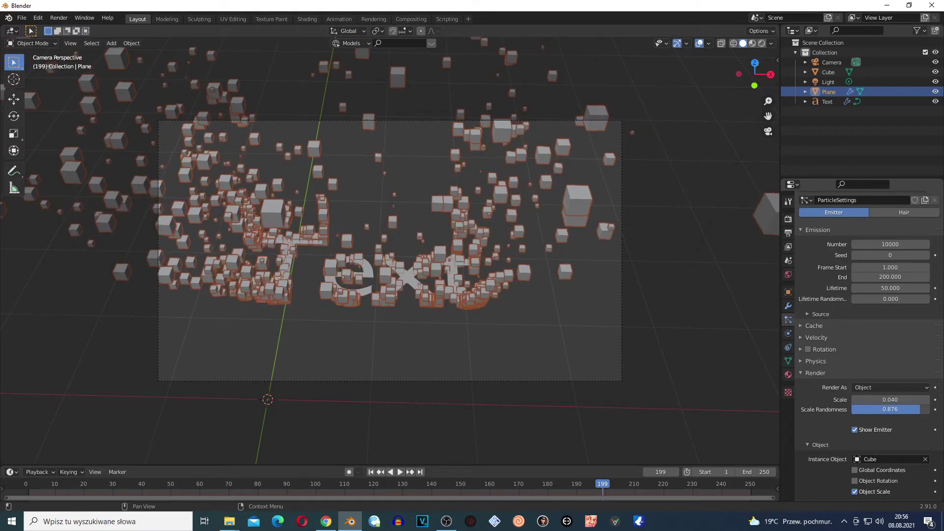
# Step: Replay the animation from frame 1 and examine the randomly sized cubes close up around the text
pyautogui.click(31, 486)
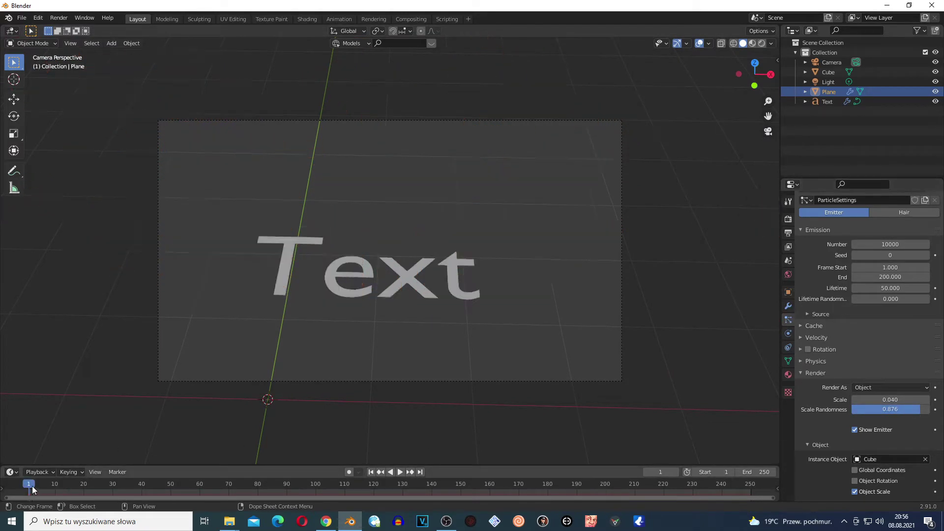
pyautogui.press('space')
pyautogui.scroll(4, 427, 277)
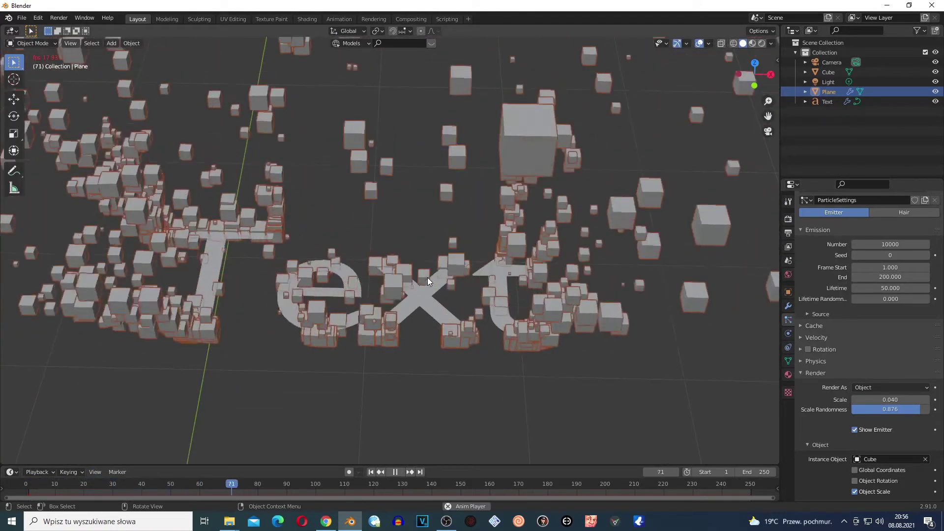
pyautogui.press('KP_0')
pyautogui.moveTo(490, 307); pyautogui.dragTo(541, 290, button='middle')
# Step: Set the particle render scale to 0.07 and stop playback at frame 214
pyautogui.moveTo(889, 399)
pyautogui.mouseDown()
pyautogui.moveTo(914, 400)
pyautogui.moveTo(902, 399)
pyautogui.mouseUp()
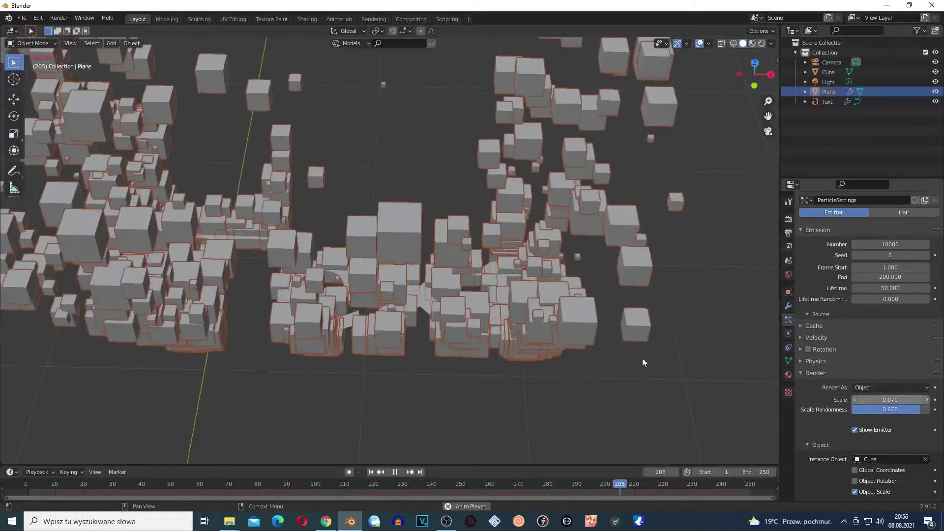
pyautogui.press('KP_0')
pyautogui.press('space')
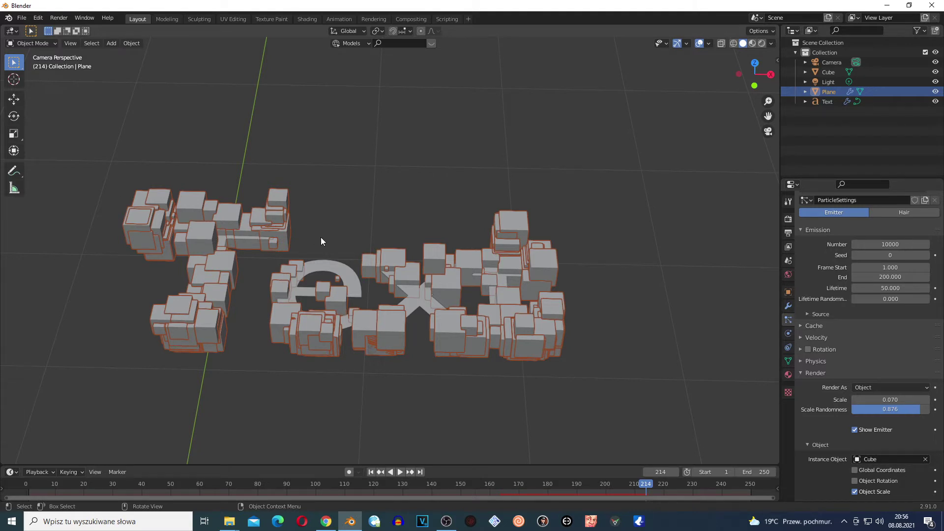
pyautogui.scroll(-4, 374, 246)
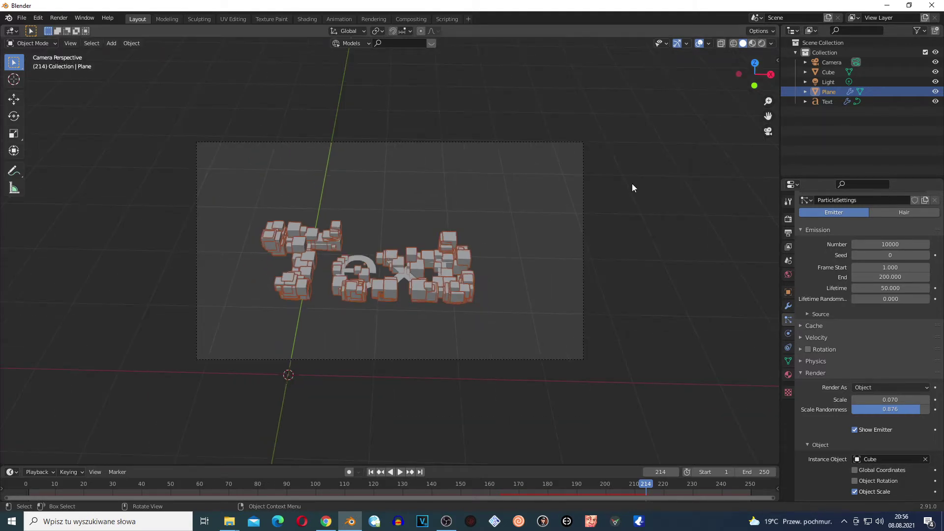
# Step: Give the Cube's material a violet emission colour with hue 0.702, saturation 0.671 and value 0.807
pyautogui.click(821, 72)
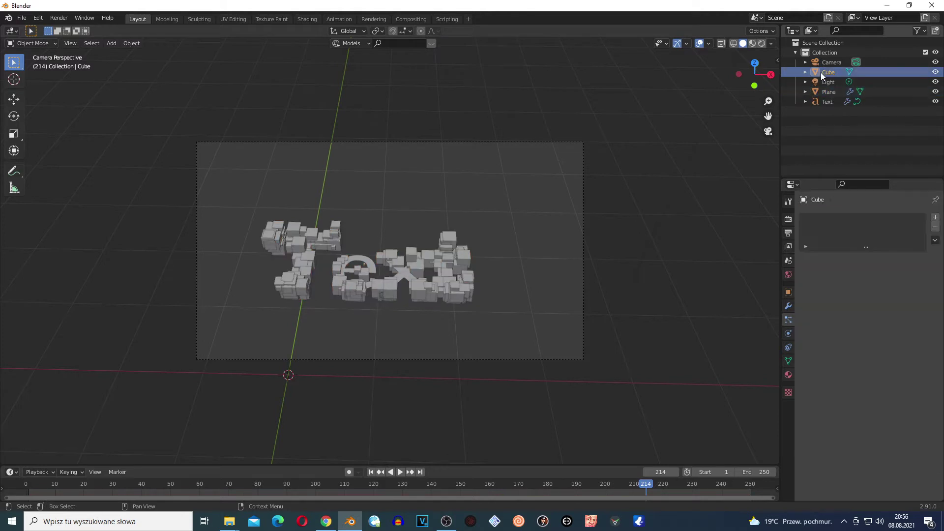
pyautogui.click(785, 379)
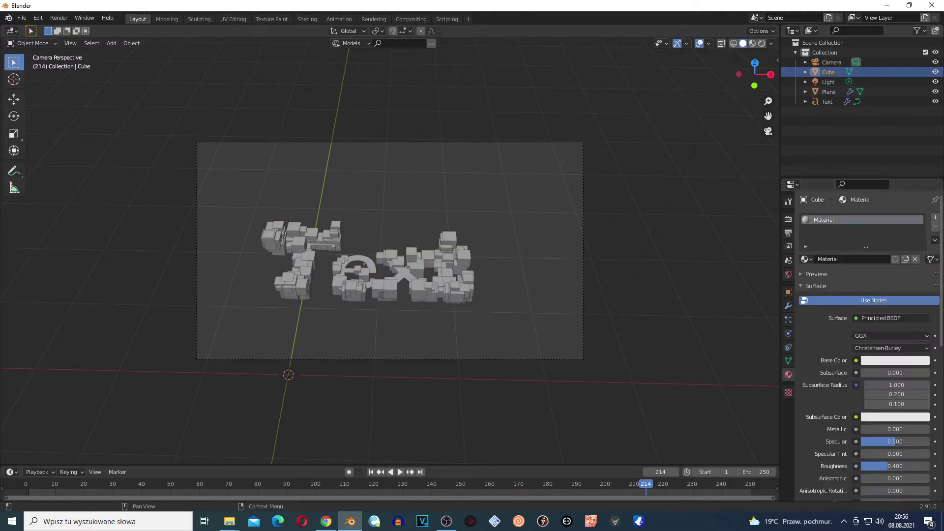
pyautogui.scroll(-3, 912, 341)
pyautogui.scroll(-3, 902, 399)
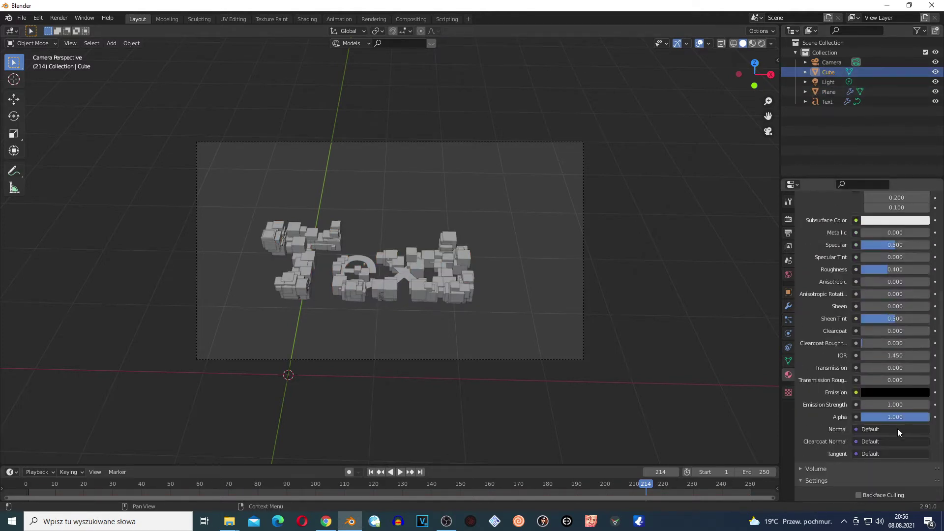
pyautogui.click(892, 393)
pyautogui.moveTo(922, 281); pyautogui.dragTo(922, 265)
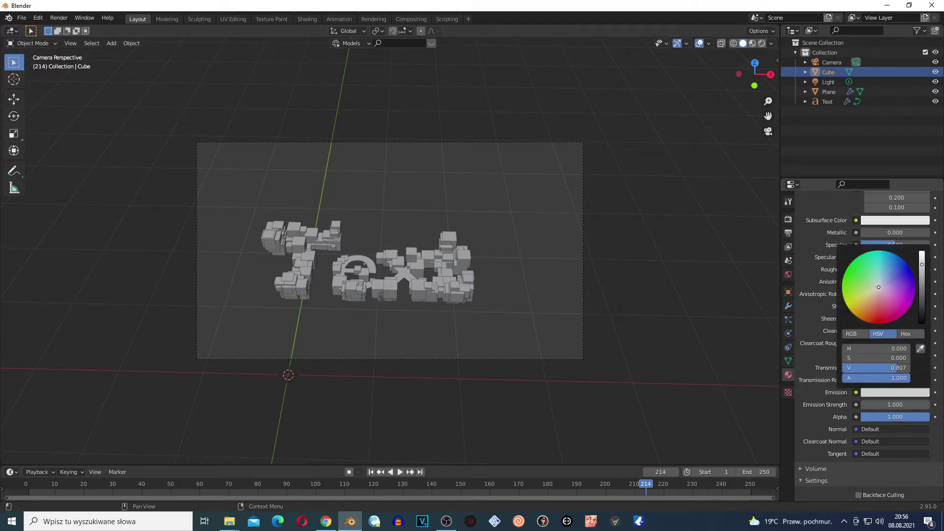
pyautogui.click(902, 279)
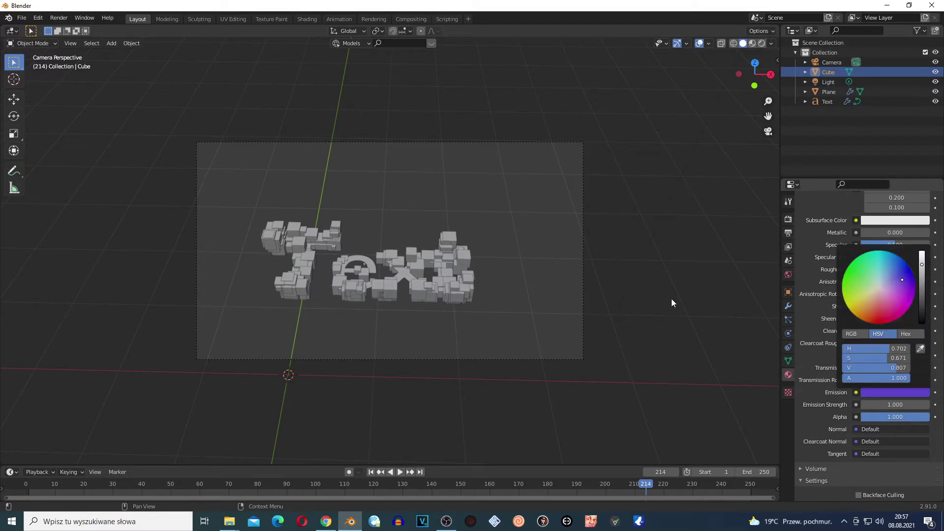
pyautogui.click(683, 290)
pyautogui.scroll(2, 686, 291)
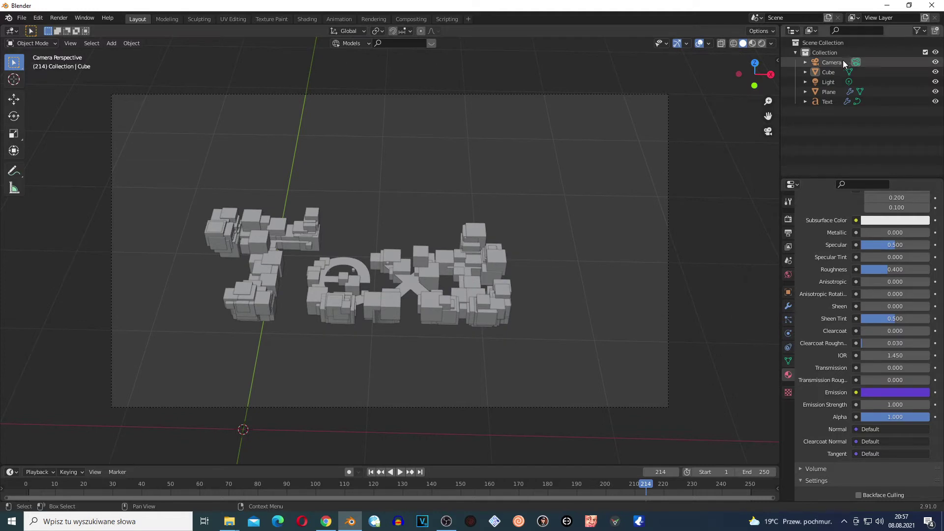
# Step: Reopen the Plane's particle settings with the cache options shown, replay the animation from frame 1 and stop at frame 61
pyautogui.click(828, 92)
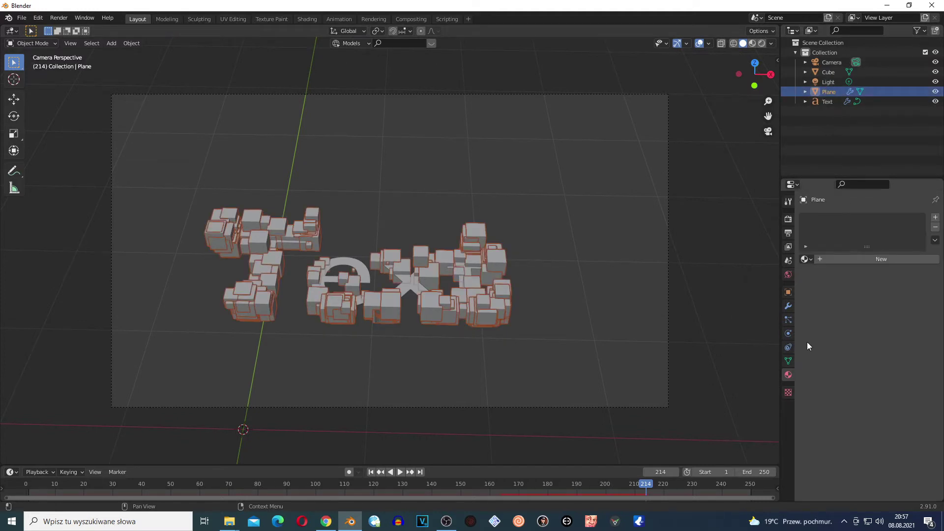
pyautogui.click(789, 320)
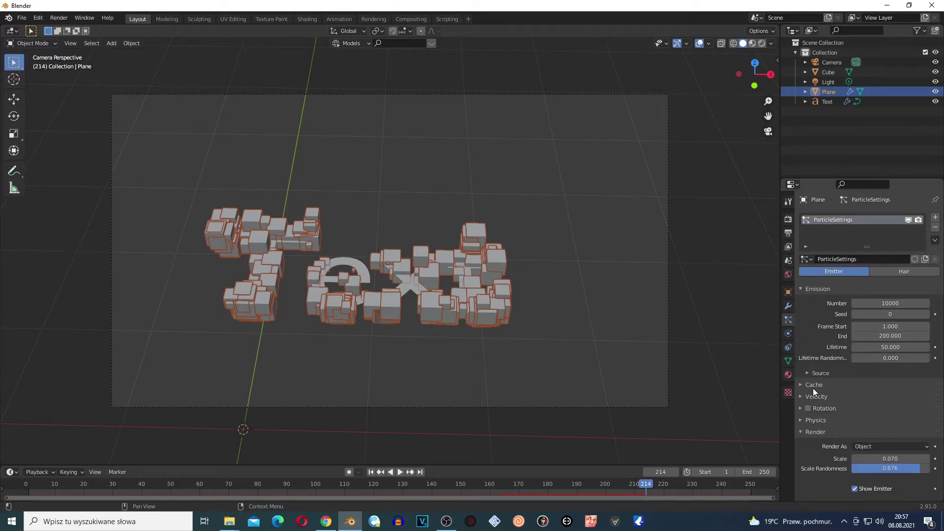
pyautogui.click(800, 385)
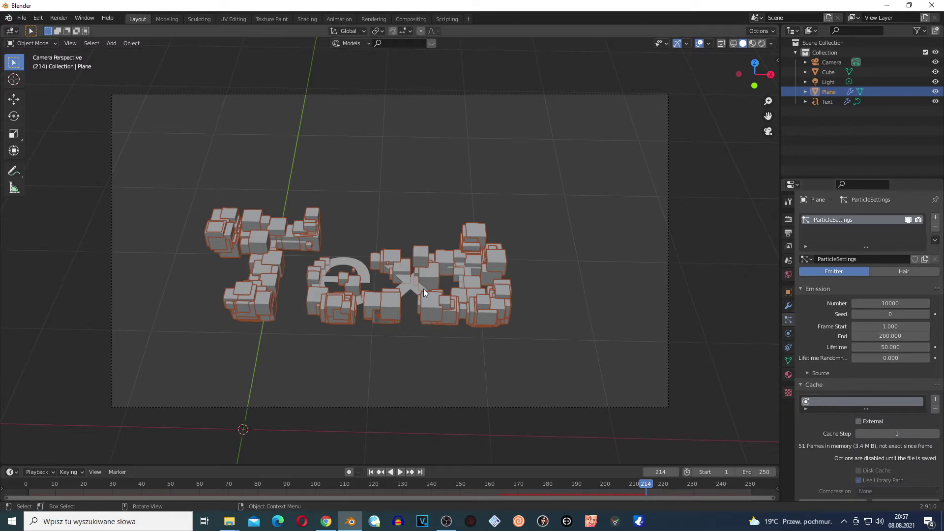
pyautogui.click(28, 484)
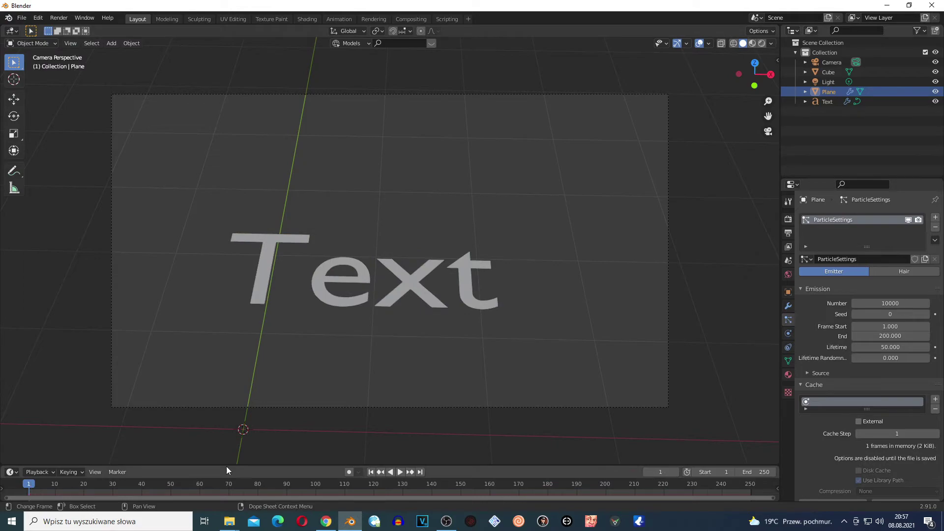
pyautogui.press('space')
pyautogui.scroll(2, 483, 302)
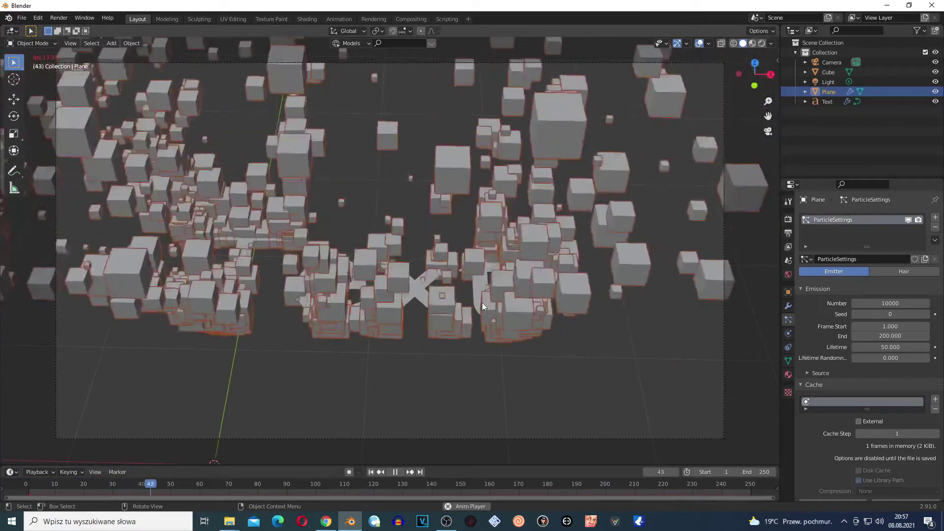
pyautogui.press('space')
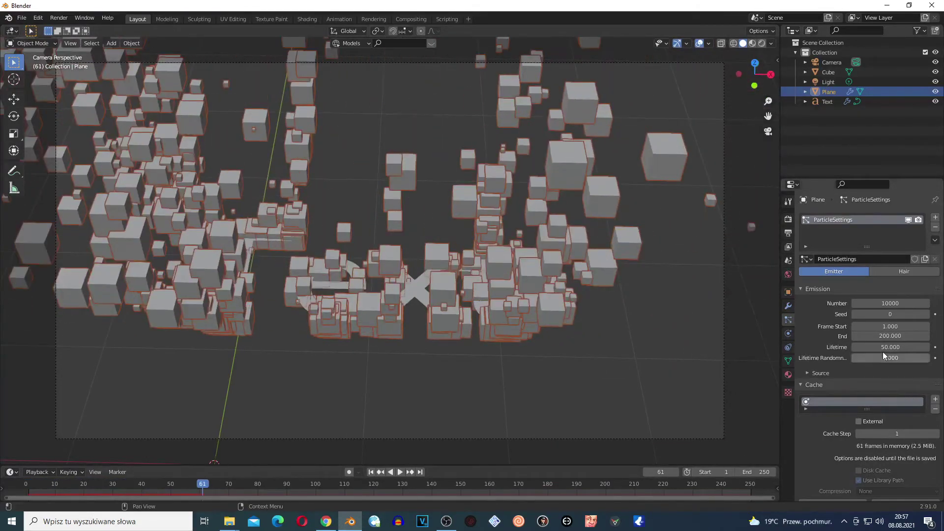
# Step: Try a particle lifetime of 1 on the Plane and replay the animation up to frame 47
pyautogui.moveTo(892, 347); pyautogui.dragTo(843, 347)
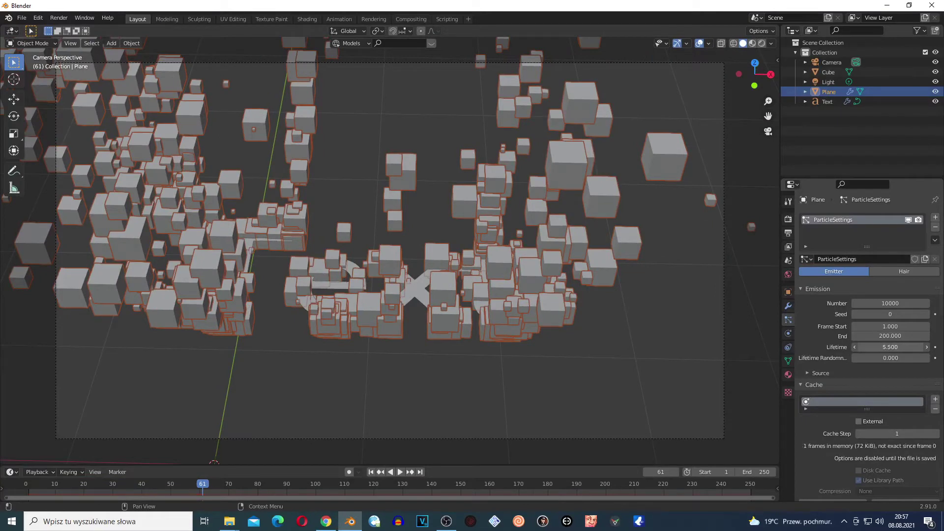
pyautogui.hotkey('shift', 'Left')
pyautogui.press('space')
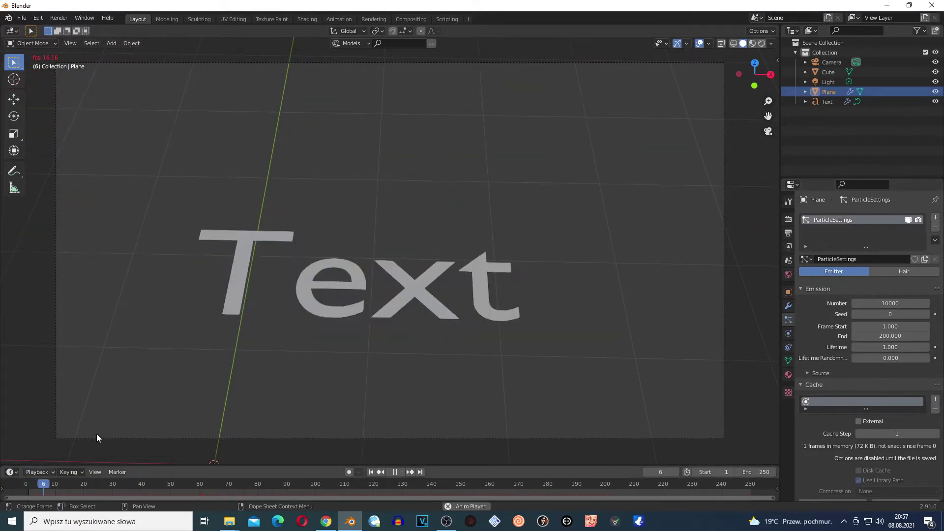
pyautogui.press('KP_0')
pyautogui.press('space')
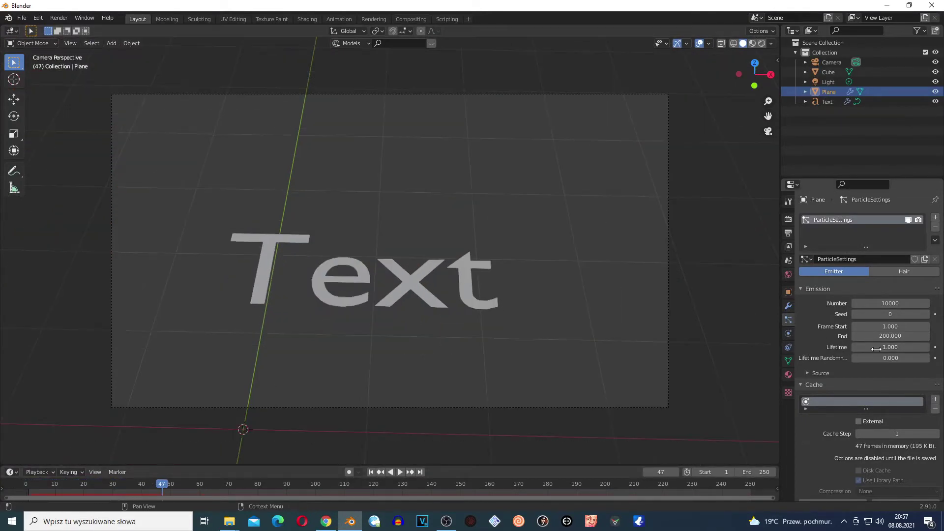
# Step: Try a particle lifetime of 16 and replay the animation up to frame 80
pyautogui.moveTo(889, 347); pyautogui.dragTo(892, 347)
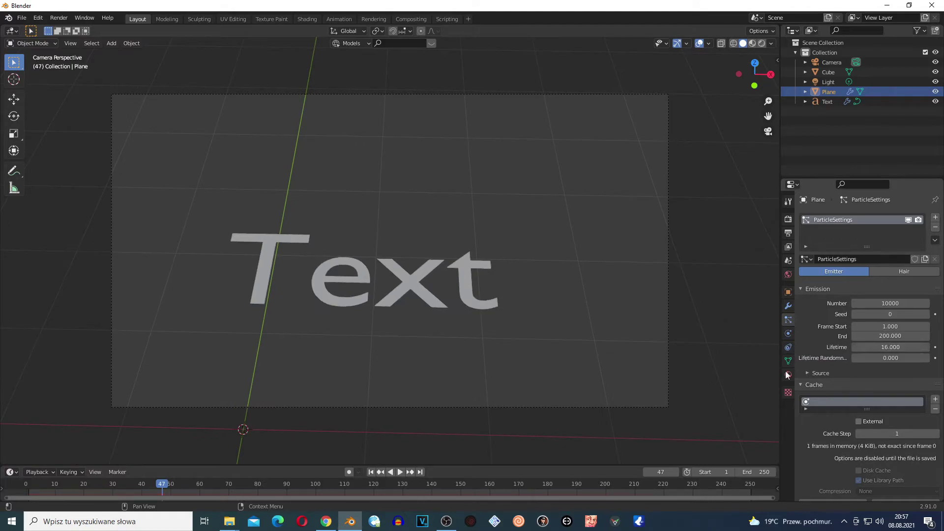
pyautogui.hotkey('shift', 'Left')
pyautogui.press('space')
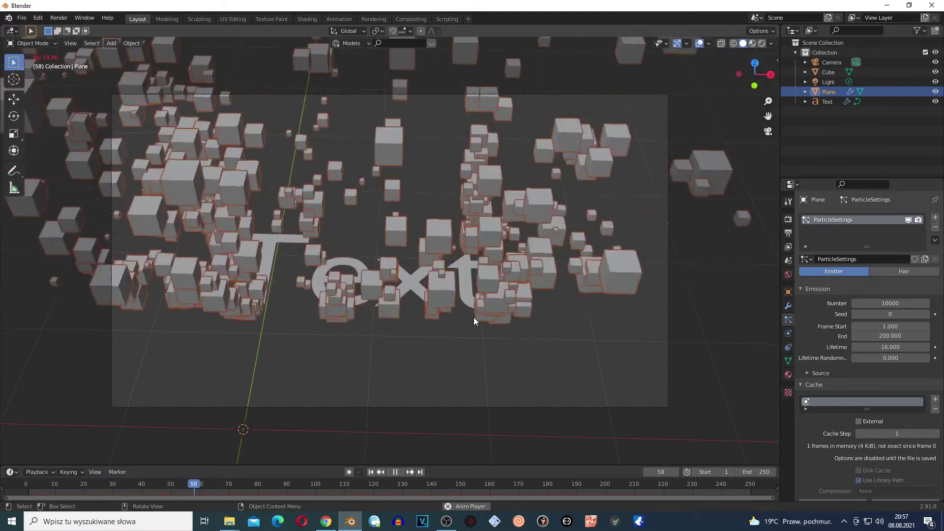
pyautogui.press('space')
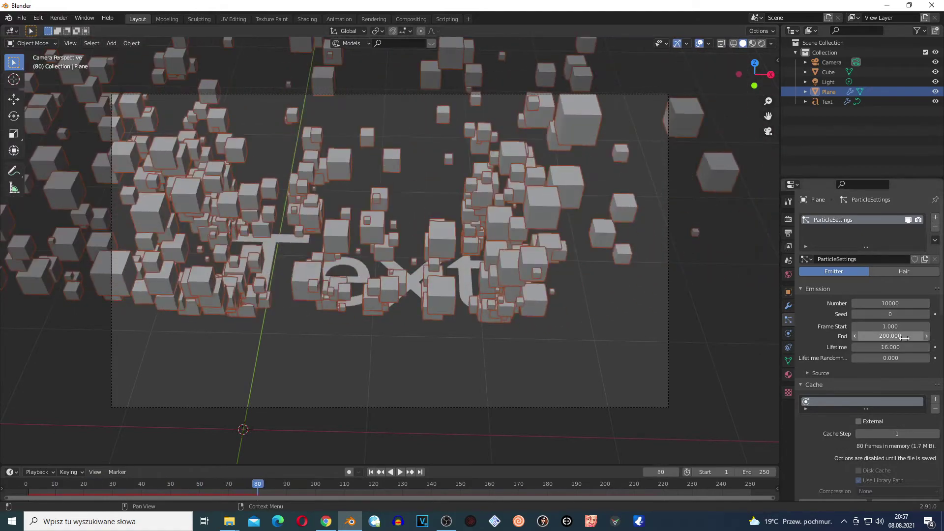
# Step: Try ending the particle emission at frame 27.7 and replay the animation twice from the start
pyautogui.moveTo(905, 338); pyautogui.dragTo(867, 336)
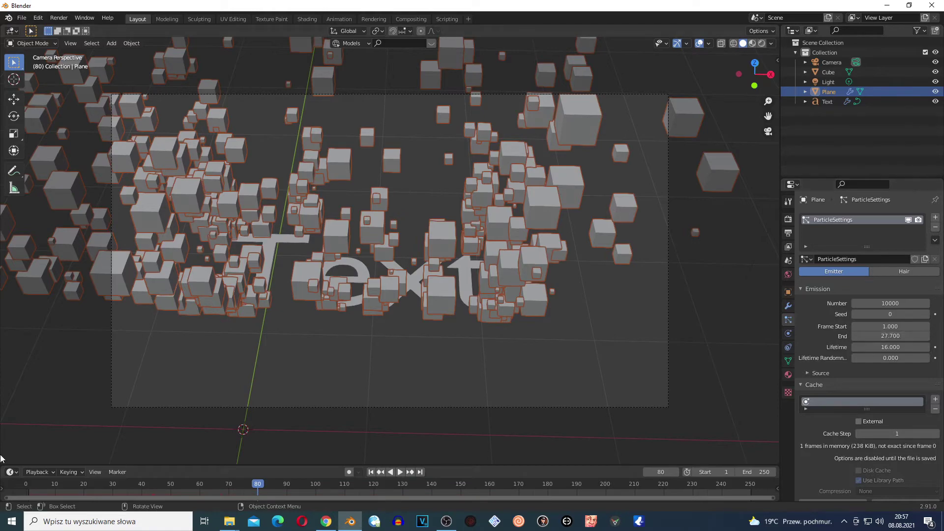
pyautogui.click(22, 483)
pyautogui.press('space')
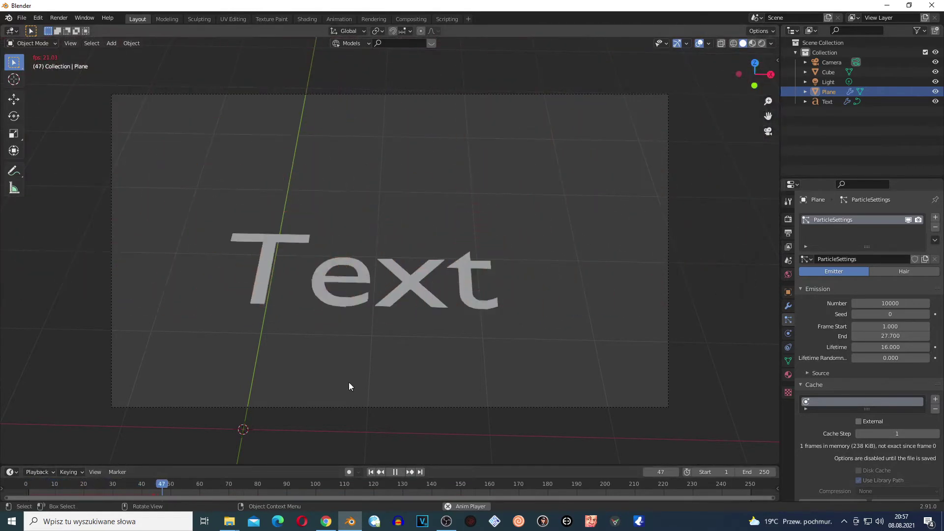
pyautogui.press('space')
pyautogui.click(24, 485)
pyautogui.press('space')
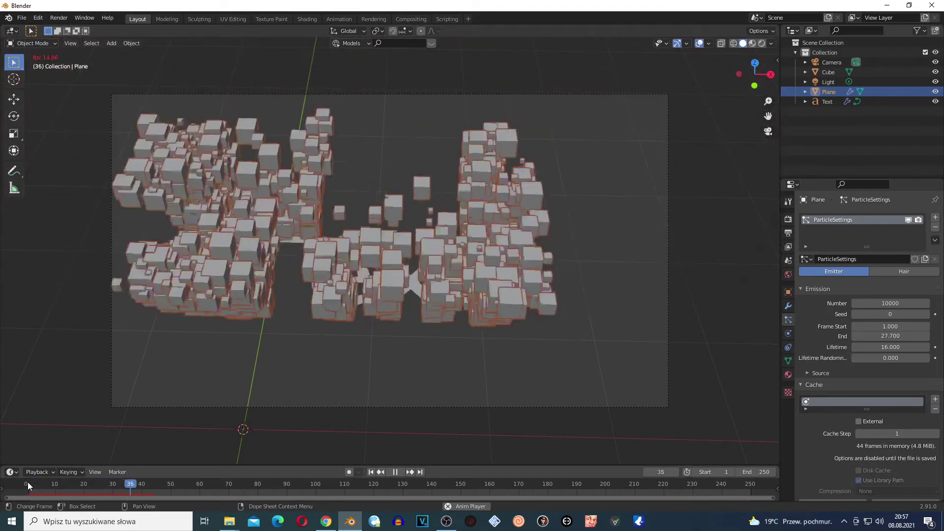
pyautogui.press('space')
# Step: Set the emission end to frame 73.9 and the particle lifetime to 42.9, and replay the animation up to frame 53
pyautogui.moveTo(884, 337); pyautogui.dragTo(938, 337)
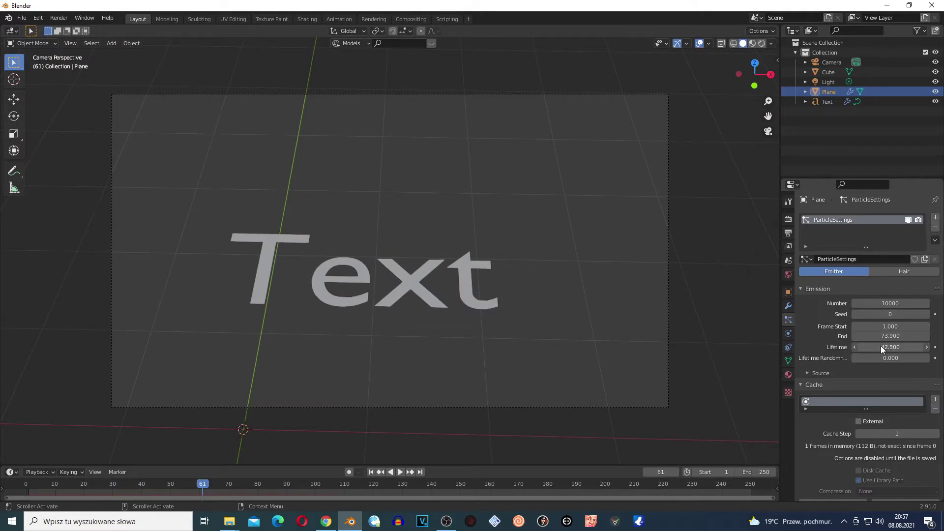
pyautogui.moveTo(881, 347); pyautogui.dragTo(909, 347)
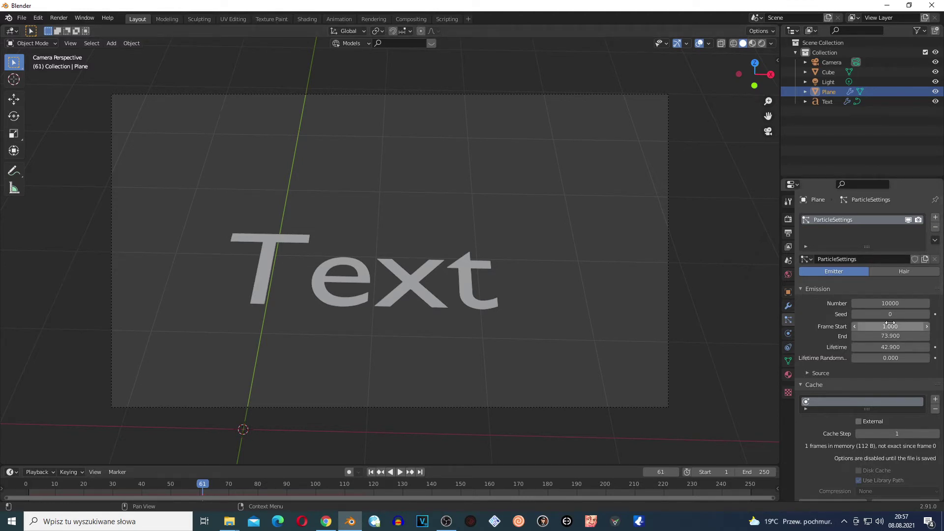
pyautogui.hotkey('shift', 'Left')
pyautogui.press('space')
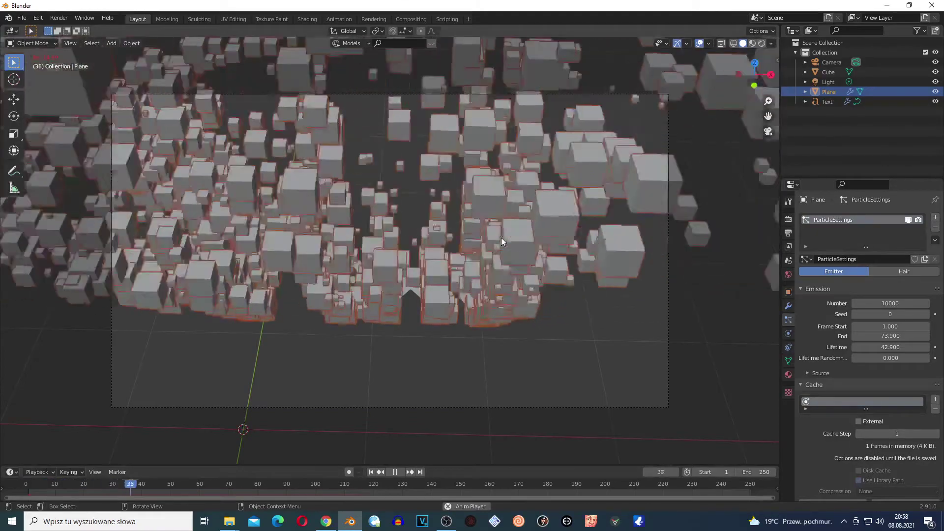
pyautogui.press('space')
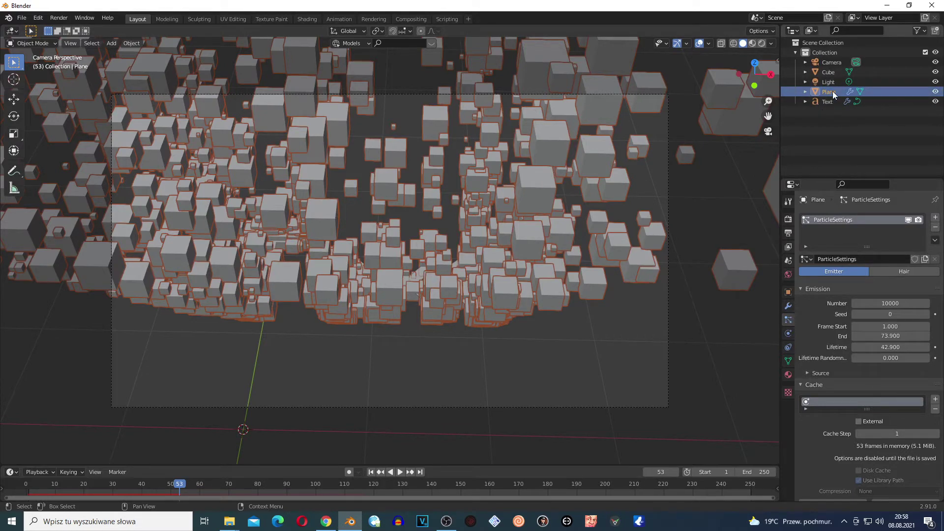
# Step: Reduce the Plane's particle render scale to 0.02
pyautogui.scroll(-10, 847, 364)
pyautogui.scroll(-2, 862, 451)
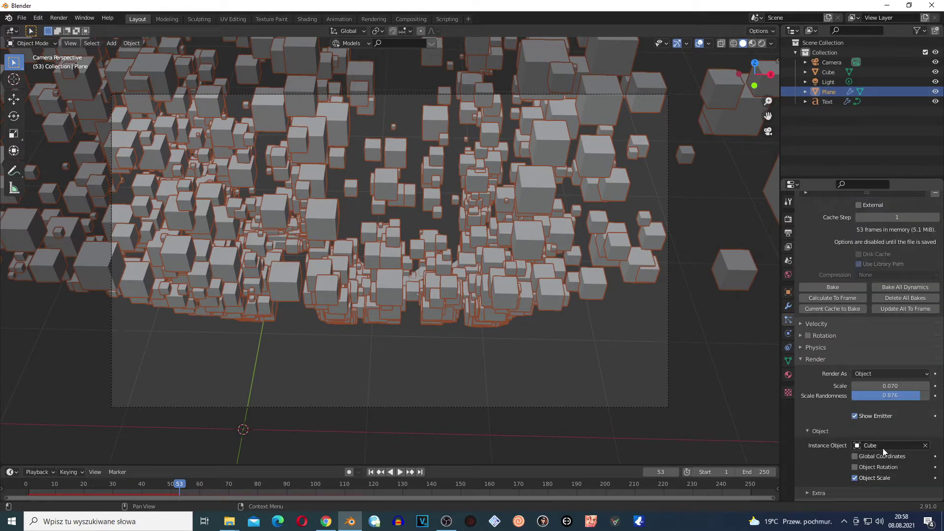
pyautogui.click(894, 366)
pyautogui.write('0.01')
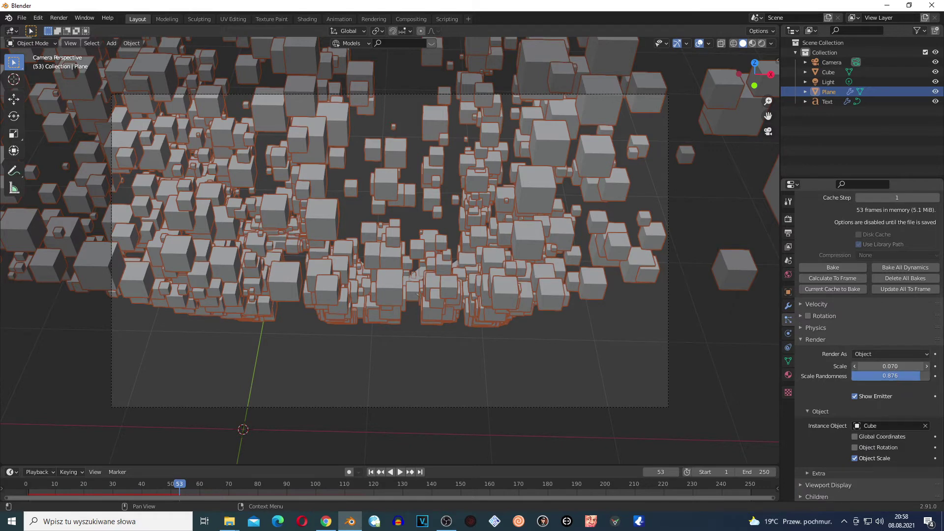
pyautogui.press('Return')
pyautogui.moveTo(889, 367)
pyautogui.mouseDown()
pyautogui.moveTo(924, 366)
pyautogui.moveTo(902, 366)
pyautogui.mouseUp()
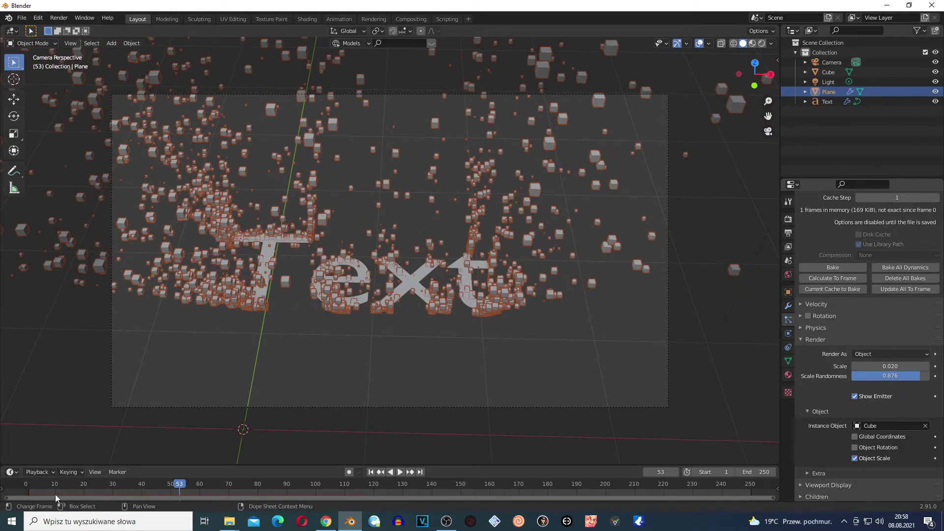
# Step: Replay the animation from frame 1, examine the smaller cubes close up around the letters and stop at frame 64
pyautogui.click(28, 483)
pyautogui.press('space')
pyautogui.scroll(2, 480, 248)
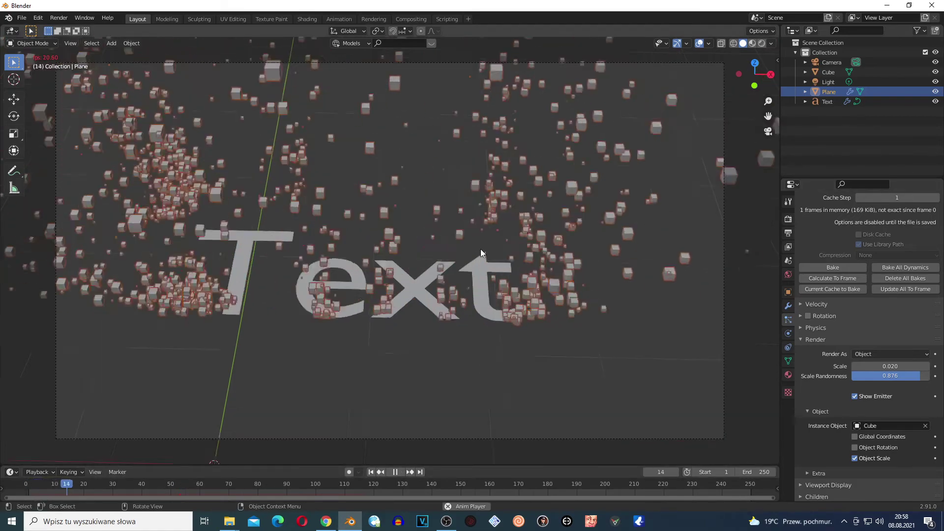
pyautogui.scroll(2, 475, 253)
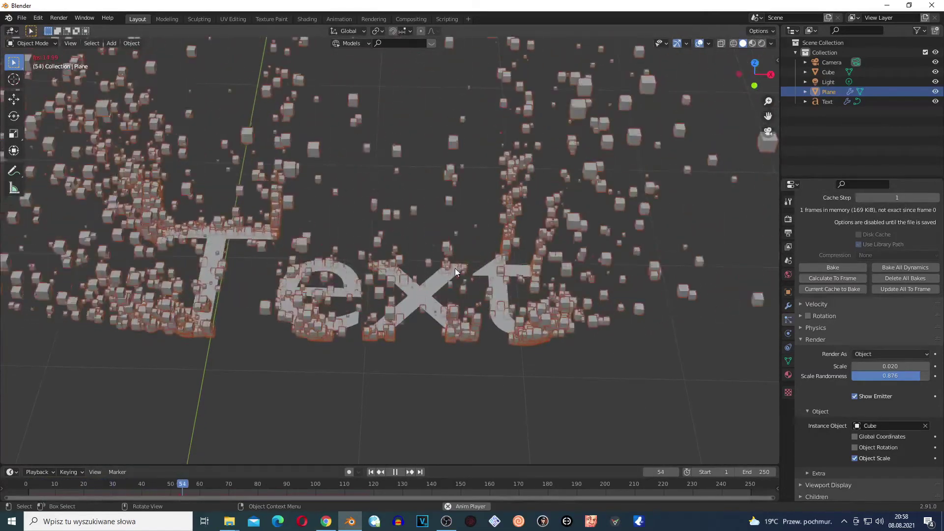
pyautogui.press('space')
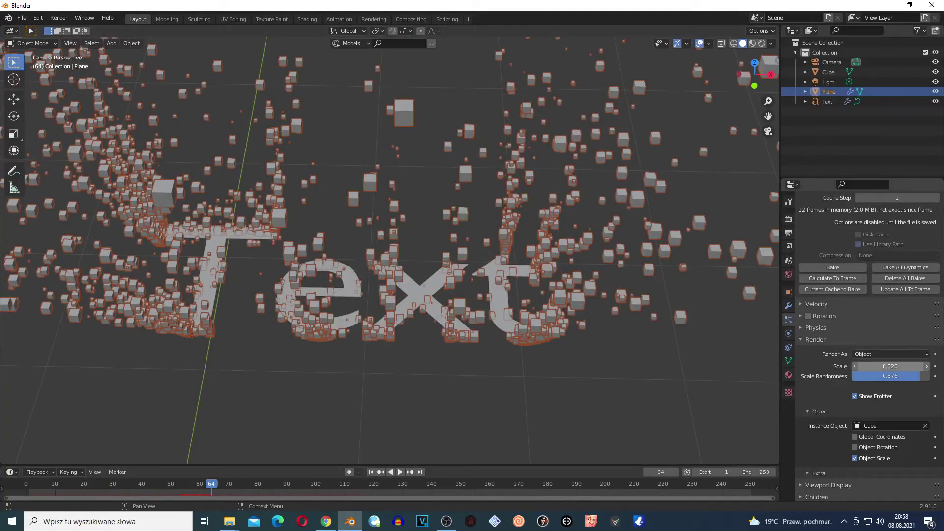
# Step: Replay the animation from frame 3 with the whole camera frame in view and stop at frame 58
pyautogui.moveTo(880, 366)
pyautogui.mouseDown()
pyautogui.moveTo(902, 365)
pyautogui.moveTo(880, 366)
pyautogui.mouseUp()
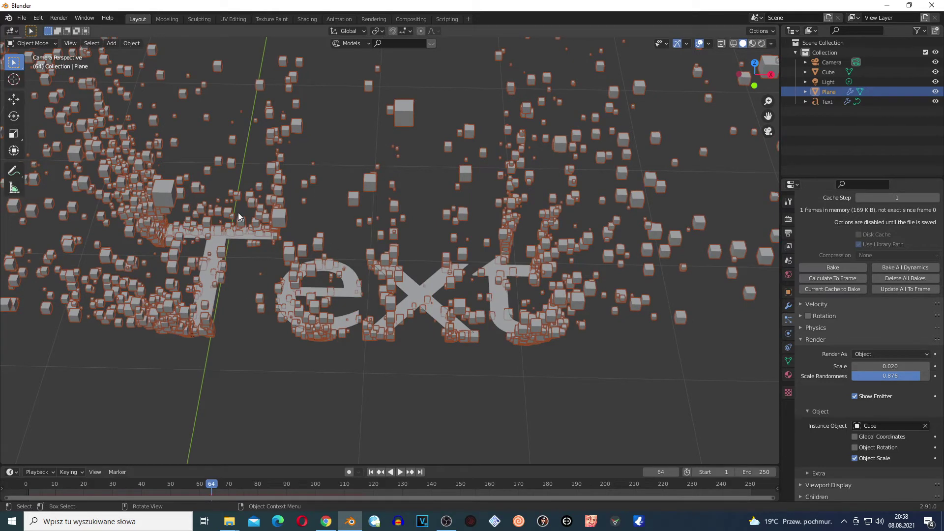
pyautogui.click(44, 491)
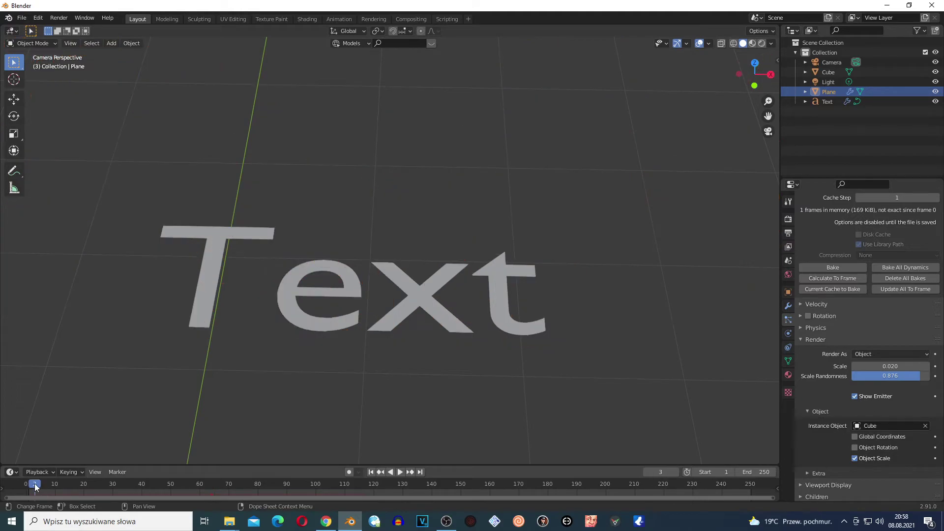
pyautogui.press('space')
pyautogui.press('KP_0')
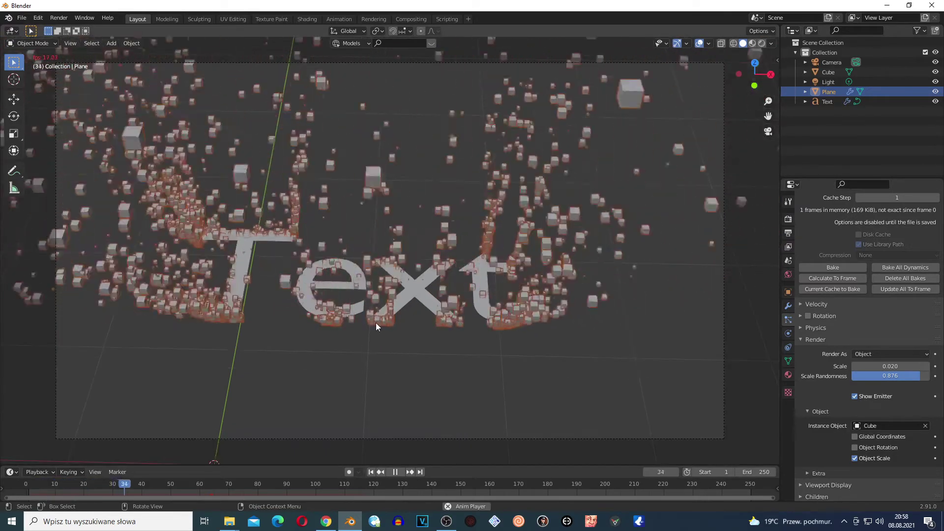
pyautogui.press('space')
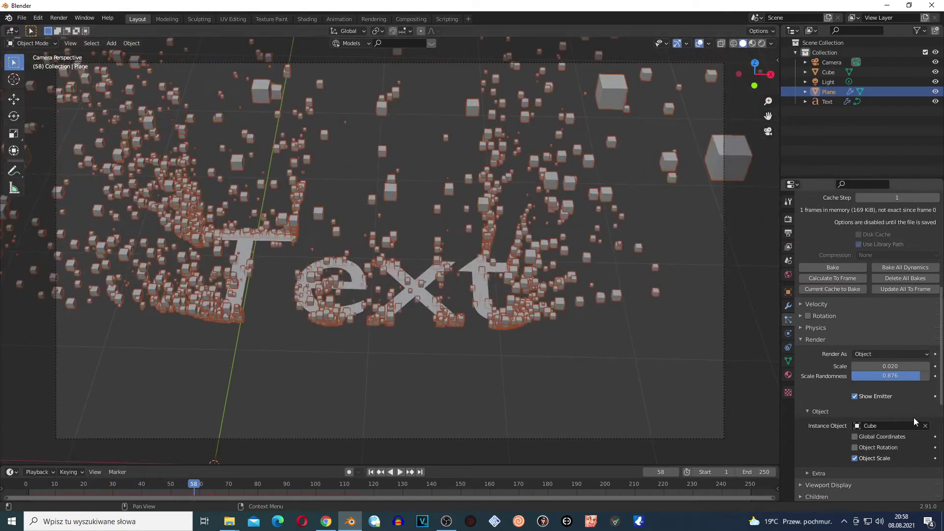
# Step: Set the Plane's particle emission end to frame 112.1 and replay the animation from the start up to frame 49
pyautogui.moveTo(890, 365)
pyautogui.mouseDown()
pyautogui.moveTo(910, 366)
pyautogui.moveTo(888, 366)
pyautogui.mouseUp()
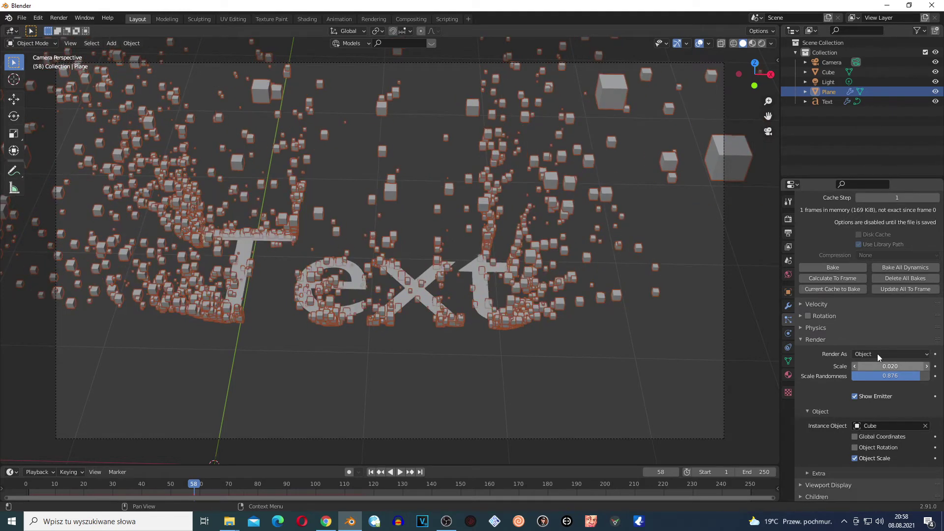
pyautogui.scroll(10, 879, 254)
pyautogui.scroll(1, 870, 272)
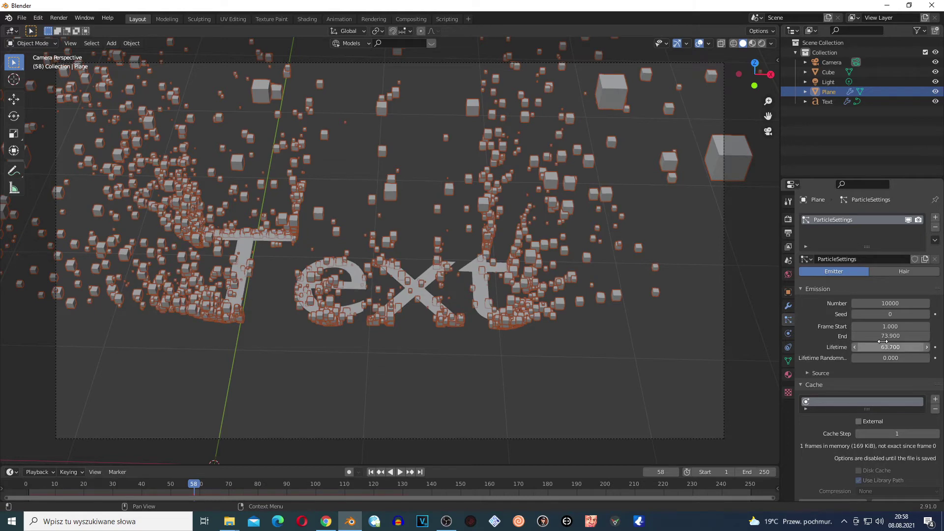
pyautogui.moveTo(890, 336)
pyautogui.mouseDown()
pyautogui.moveTo(909, 336)
pyautogui.moveTo(899, 347)
pyautogui.mouseUp()
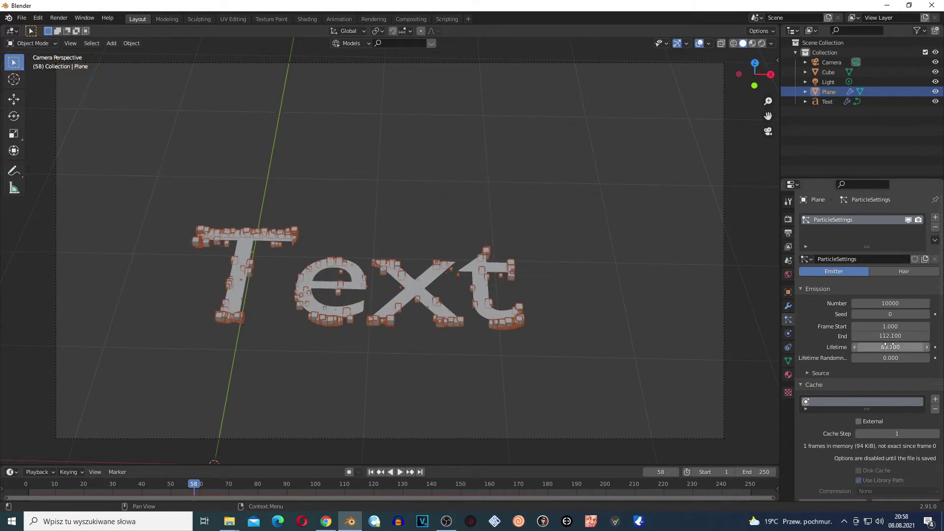
pyautogui.click(23, 486)
pyautogui.press('space')
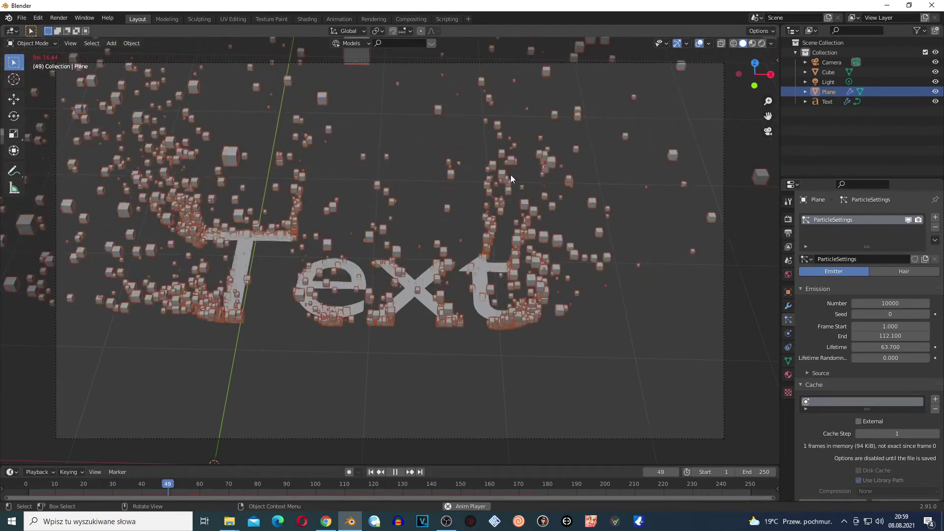
pyautogui.press('space')
# Step: Set the scene's render engine to Cycles
pyautogui.click(827, 102)
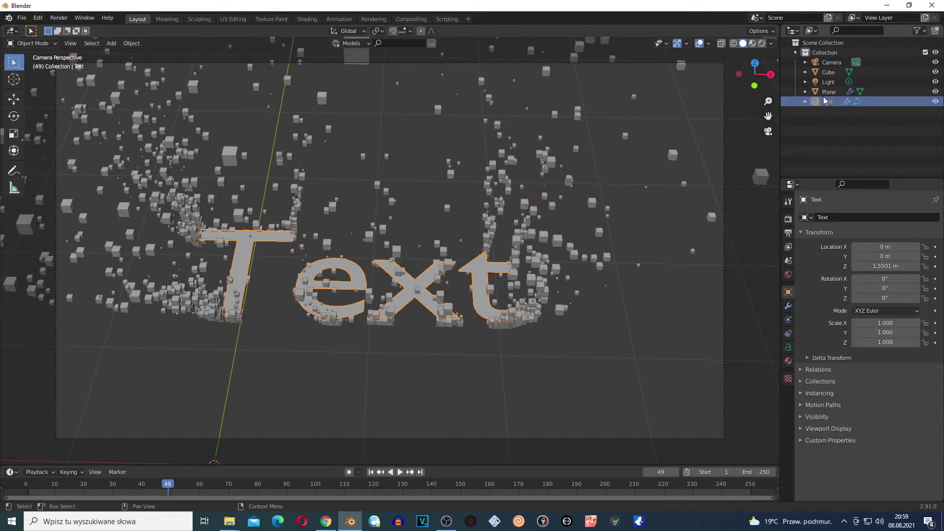
pyautogui.click(828, 92)
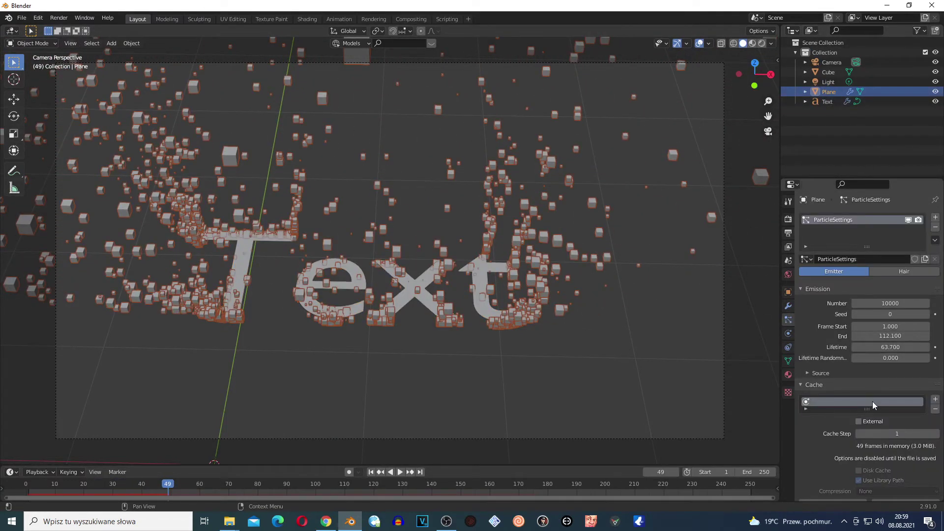
pyautogui.scroll(-2, 860, 378)
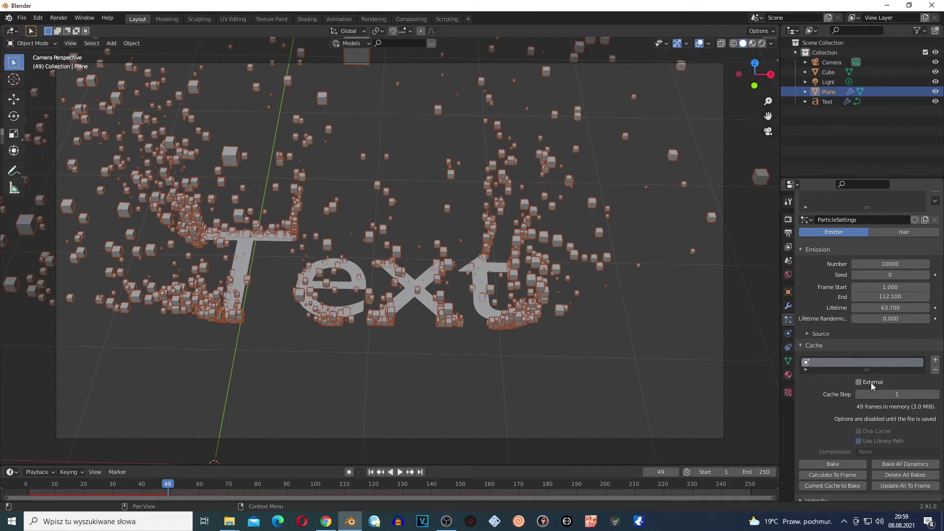
pyautogui.scroll(-2, 869, 357)
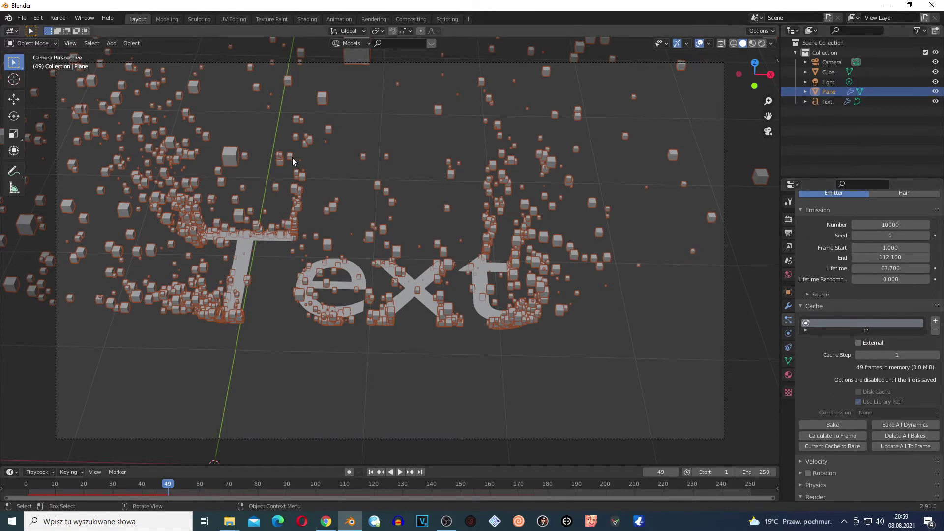
pyautogui.keyDown('ctrl'); pyautogui.scroll(7, 868, 228); pyautogui.keyUp('ctrl')
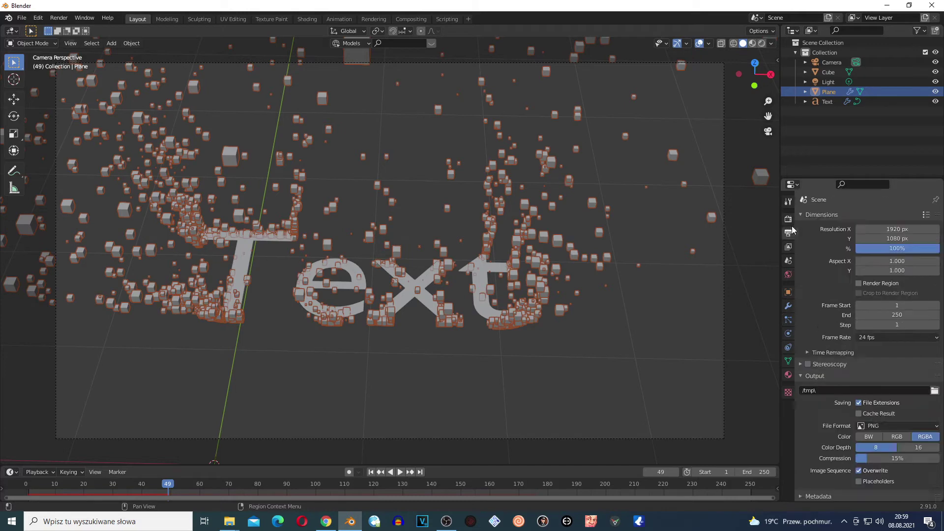
pyautogui.click(880, 218)
pyautogui.click(892, 250)
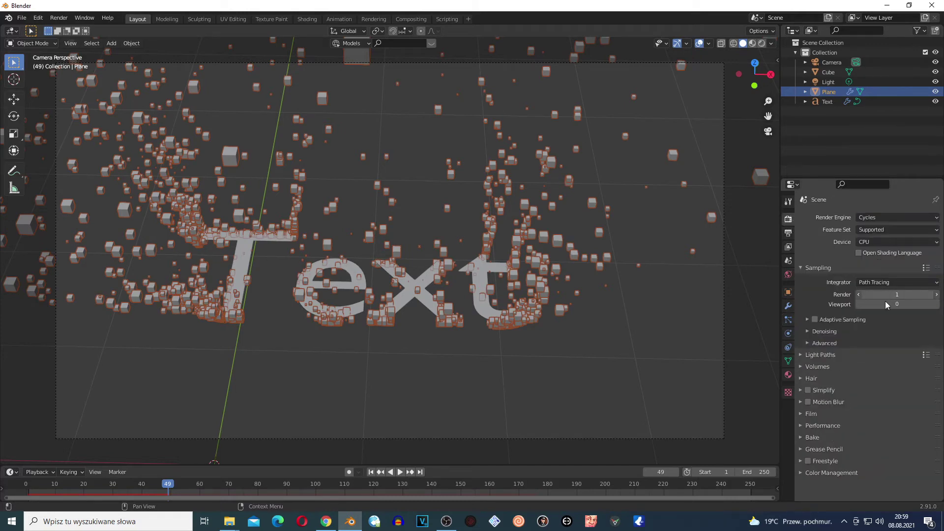
# Step: Enable adaptive sampling for the Cycles render
pyautogui.click(808, 320)
pyautogui.click(808, 320)
pyautogui.click(808, 320)
pyautogui.click(815, 320)
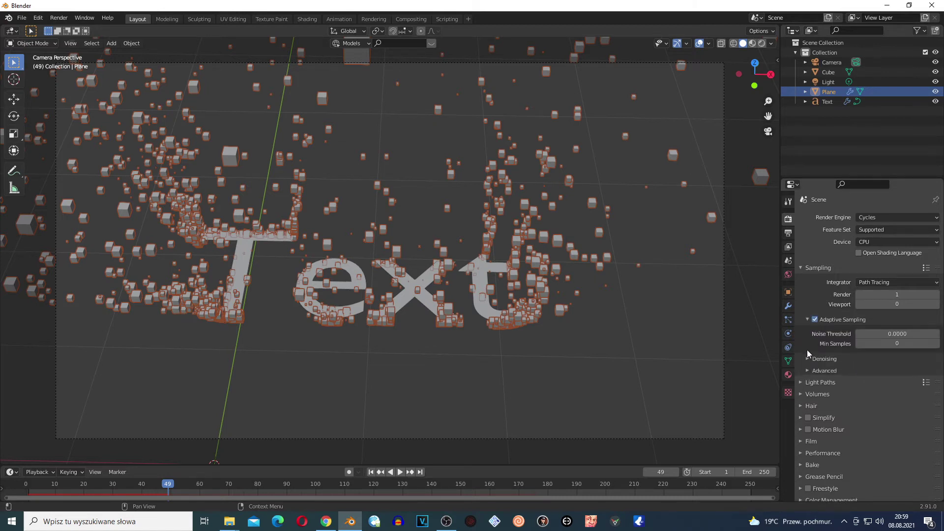
# Step: Enable render denoising with OpenImageDenoise and turn on viewport denoising with the Automatic denoiser
pyautogui.click(807, 359)
pyautogui.scroll(-2, 849, 355)
pyautogui.click(858, 328)
pyautogui.click(880, 328)
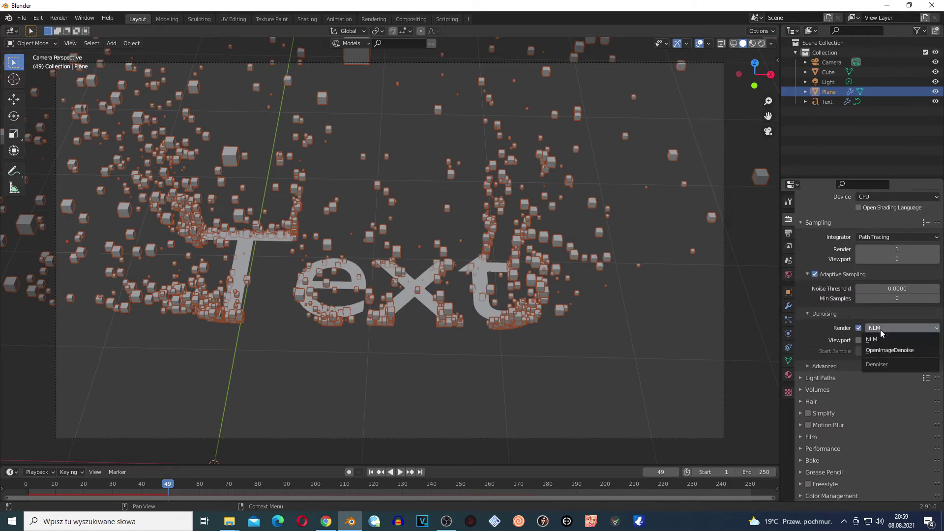
pyautogui.click(877, 350)
pyautogui.click(859, 340)
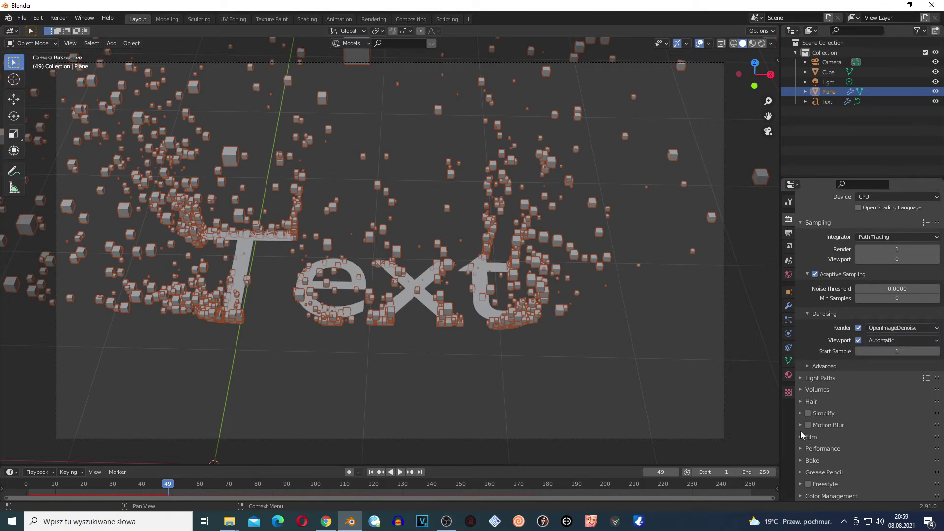
# Step: Set the render tile size to 477 px in both X and Y in the performance settings
pyautogui.click(801, 449)
pyautogui.scroll(-3, 835, 443)
pyautogui.click(909, 466)
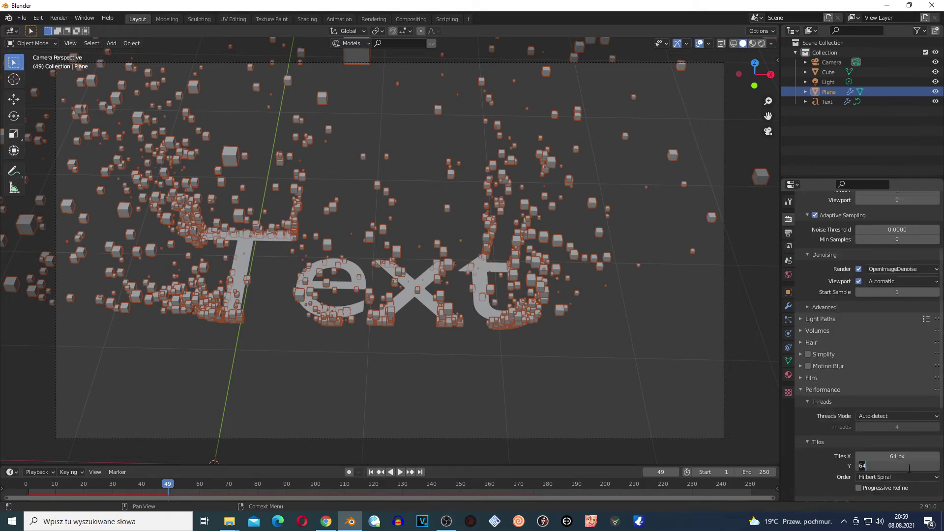
pyautogui.press('Return')
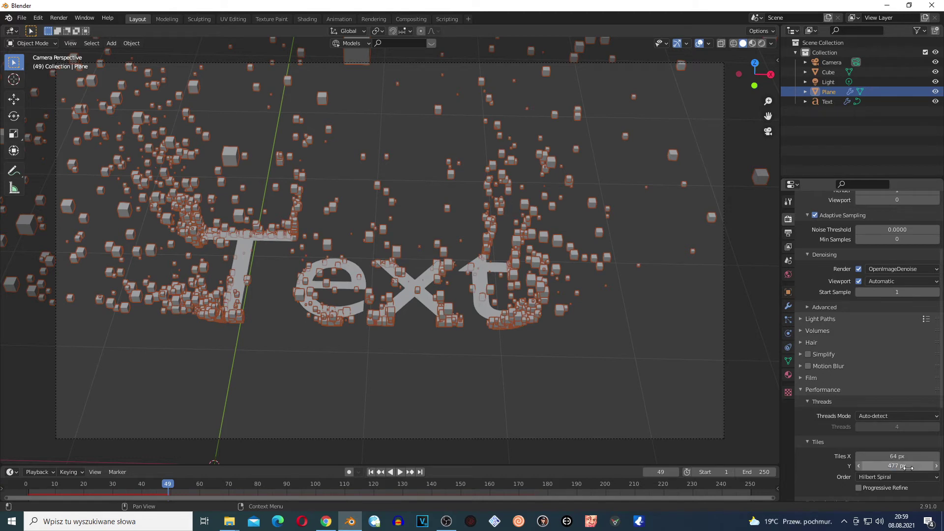
pyautogui.click(921, 456)
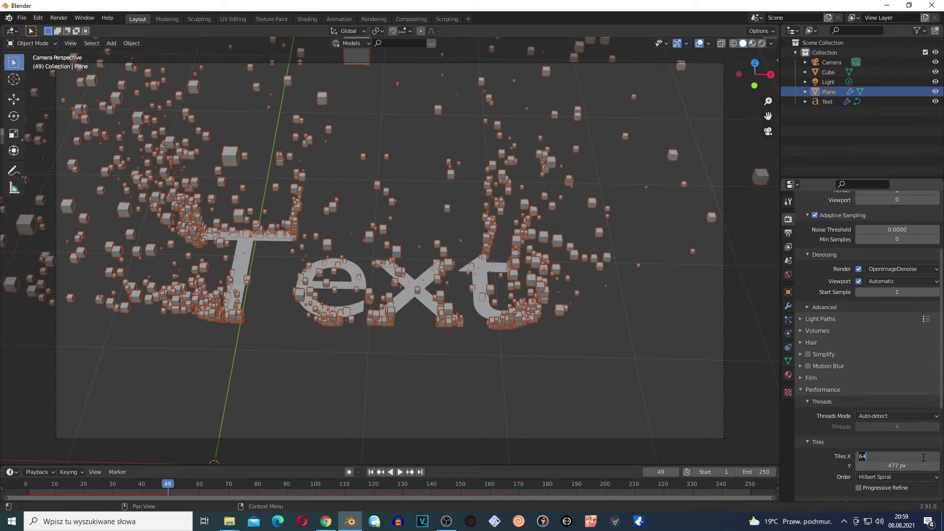
pyautogui.press('Return')
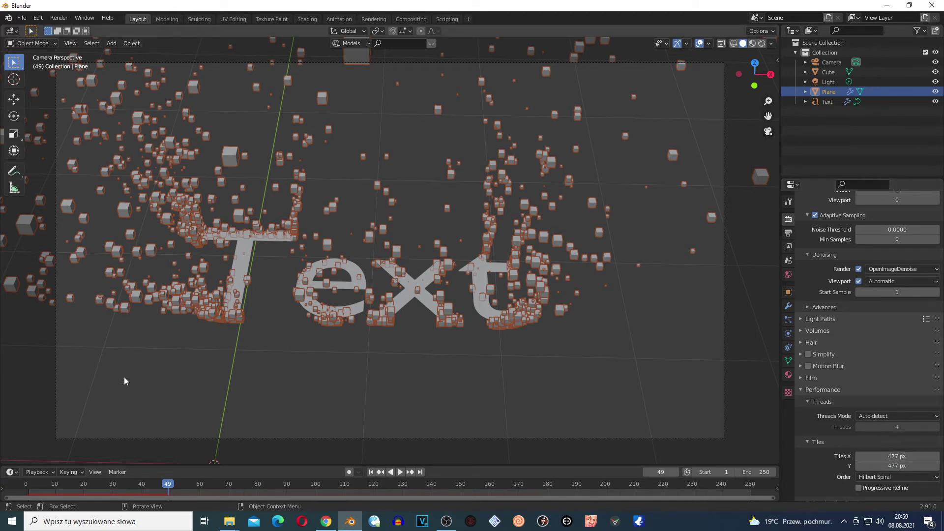
# Step: Set the Plane's particle emission end to frame 128.7 and the particle lifetime to 90.3
pyautogui.click(68, 483)
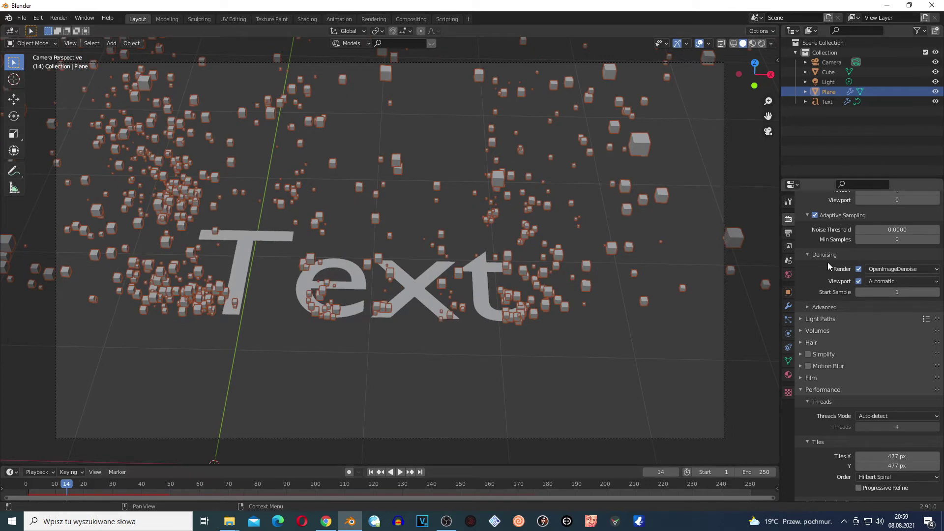
pyautogui.click(828, 82)
pyautogui.click(828, 92)
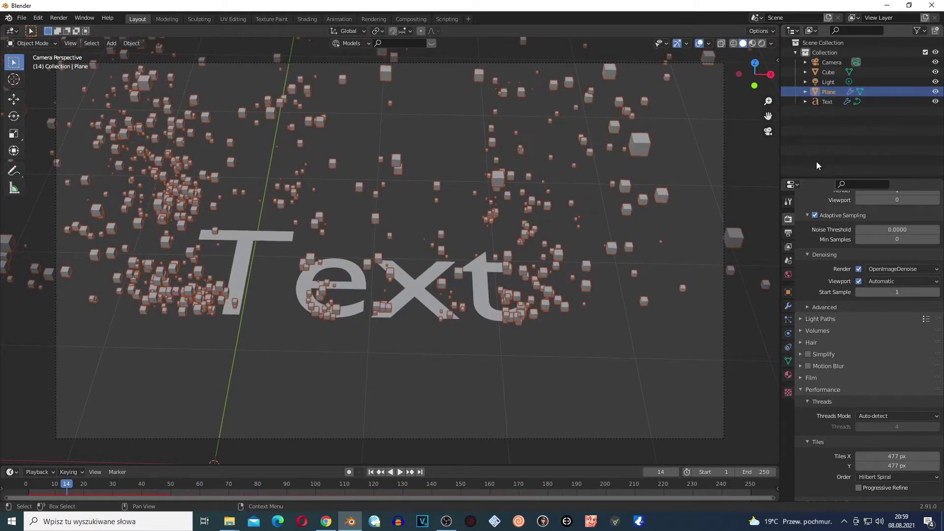
pyautogui.click(788, 334)
pyautogui.click(788, 320)
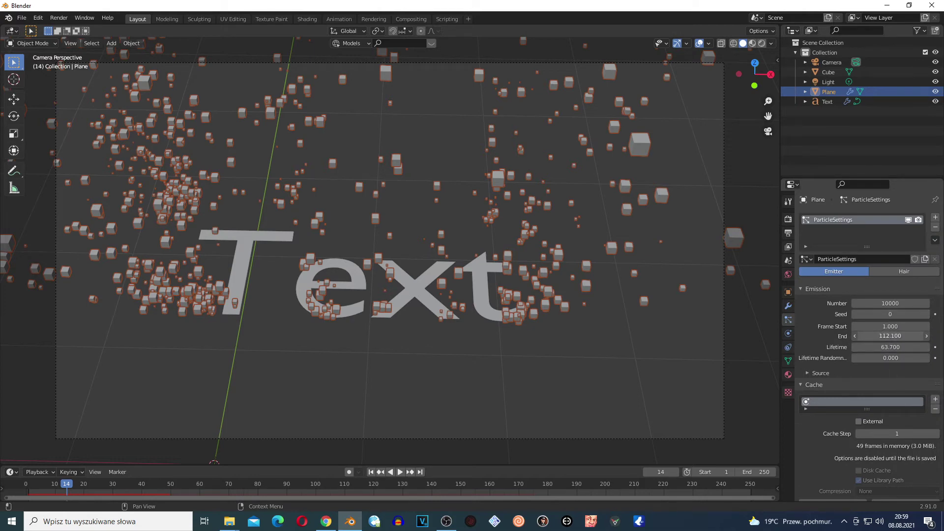
pyautogui.moveTo(889, 336); pyautogui.dragTo(909, 347)
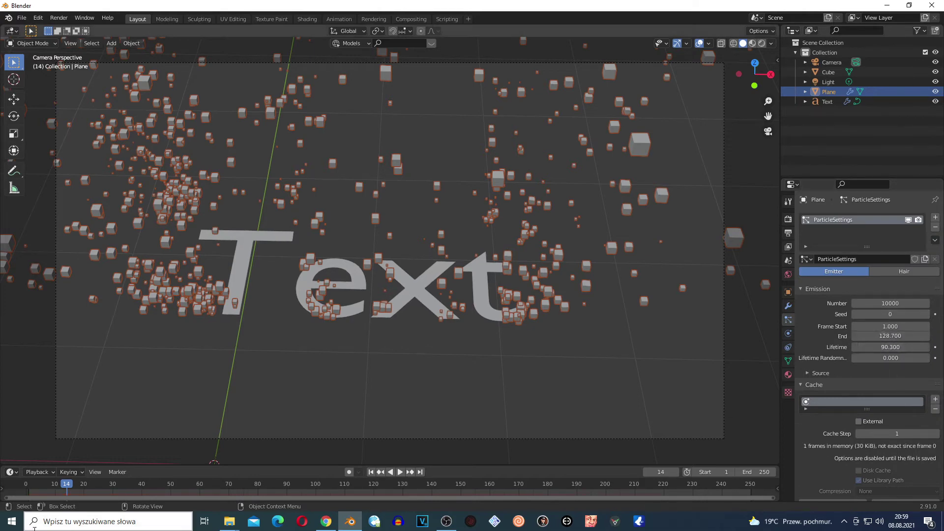
# Step: Replay the animation from the start and stop at frame 48
pyautogui.click(28, 485)
pyautogui.press('space')
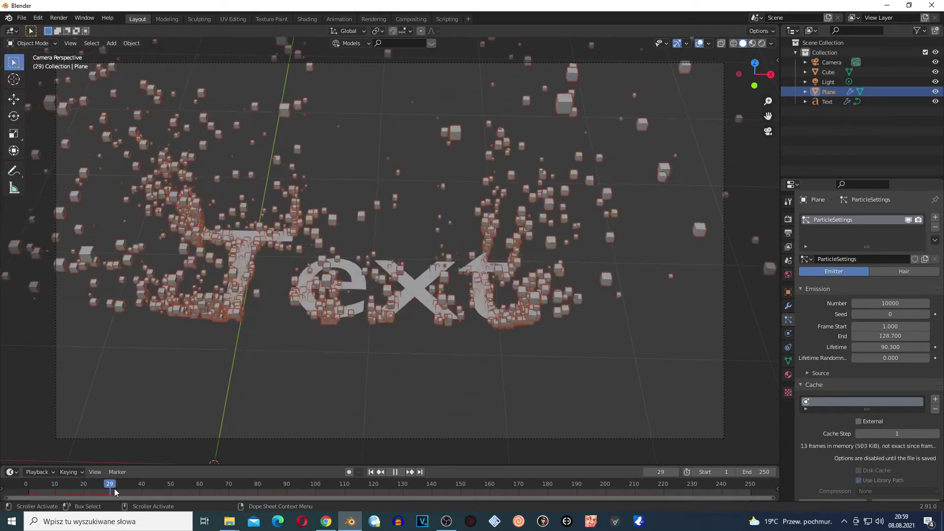
pyautogui.press('space')
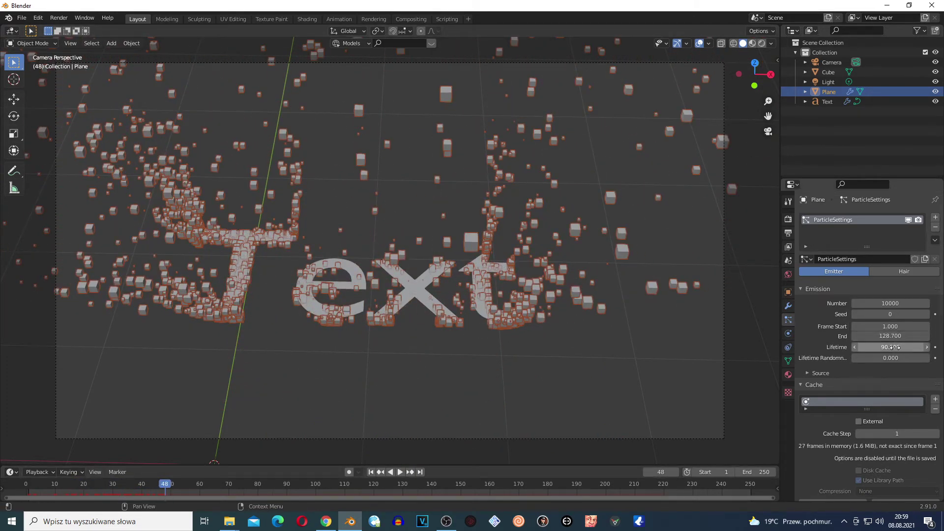
# Step: Increase the Plane's particle render scale to 0.03
pyautogui.scroll(-5, 893, 426)
pyautogui.scroll(-3, 886, 431)
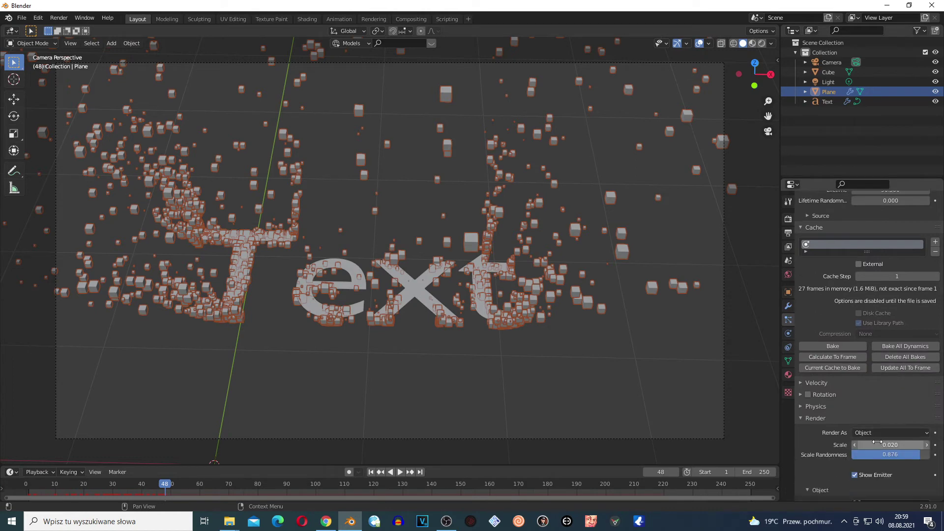
pyautogui.moveTo(890, 444)
pyautogui.mouseDown()
pyautogui.moveTo(899, 445)
pyautogui.moveTo(880, 445)
pyautogui.moveTo(899, 445)
pyautogui.mouseUp()
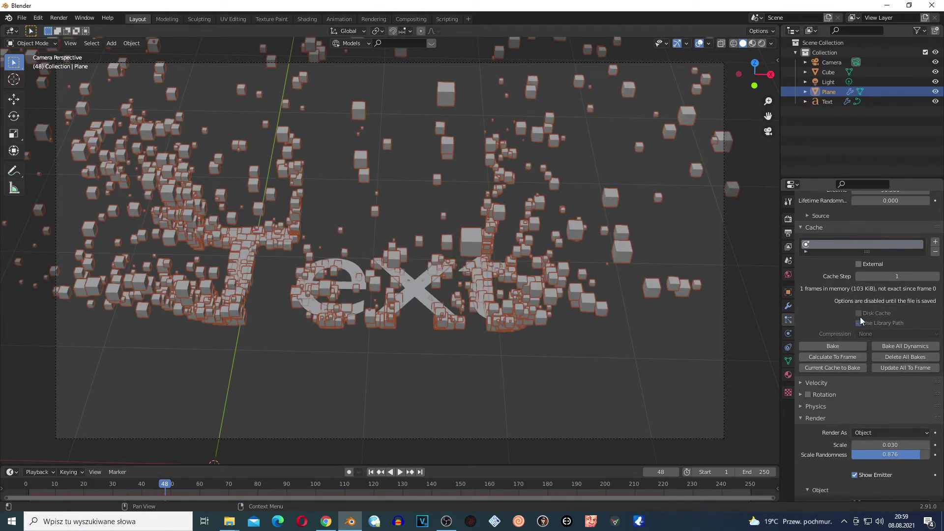
pyautogui.scroll(-3, 880, 442)
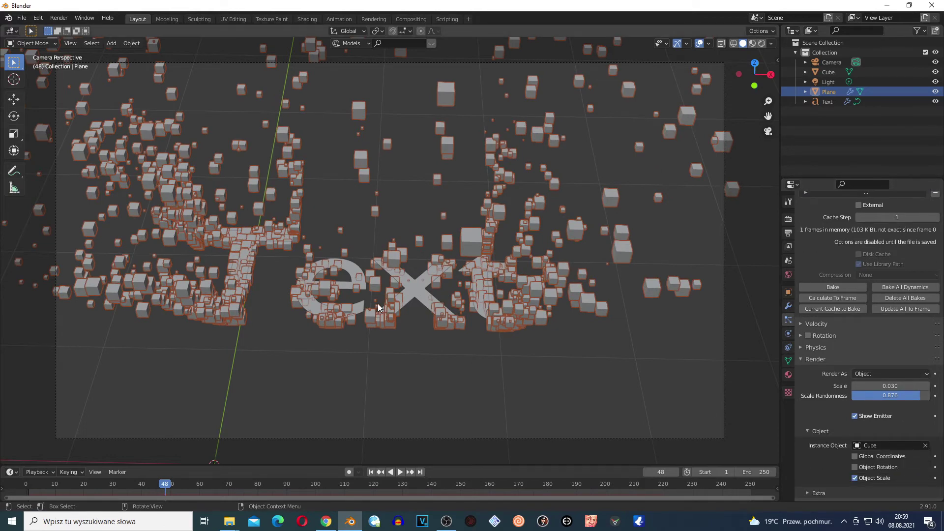
# Step: Check the cubes around the letters, then set the particle render scale to 0.04 and the scale randomness to 0.149
pyautogui.scroll(2, 377, 307)
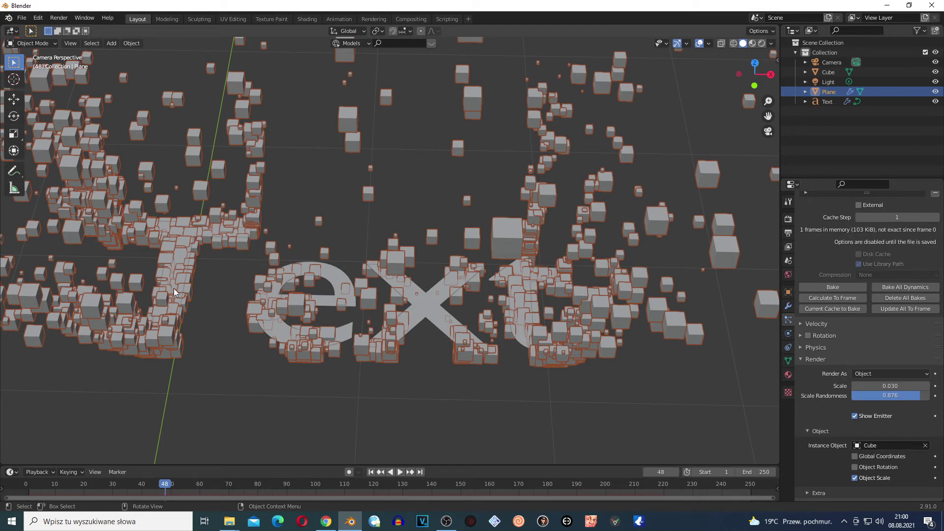
pyautogui.scroll(-3, 379, 297)
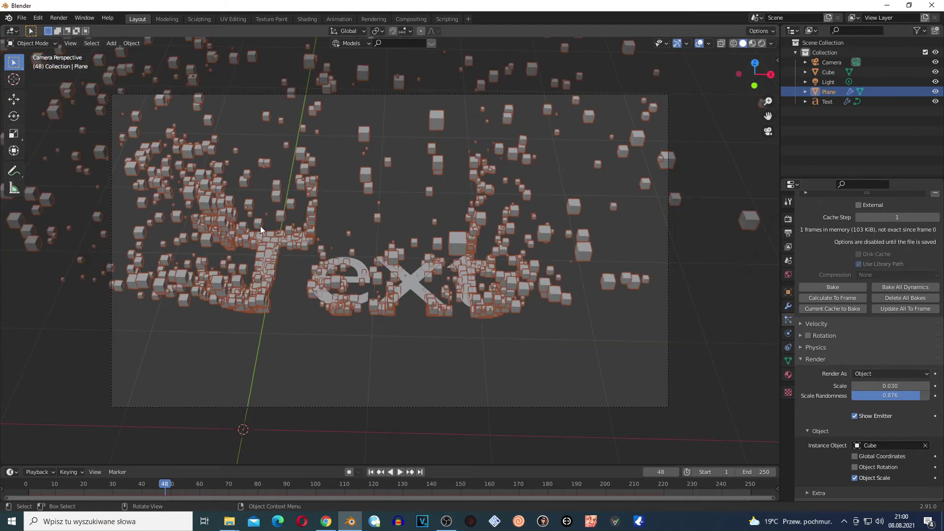
pyautogui.scroll(3, 320, 302)
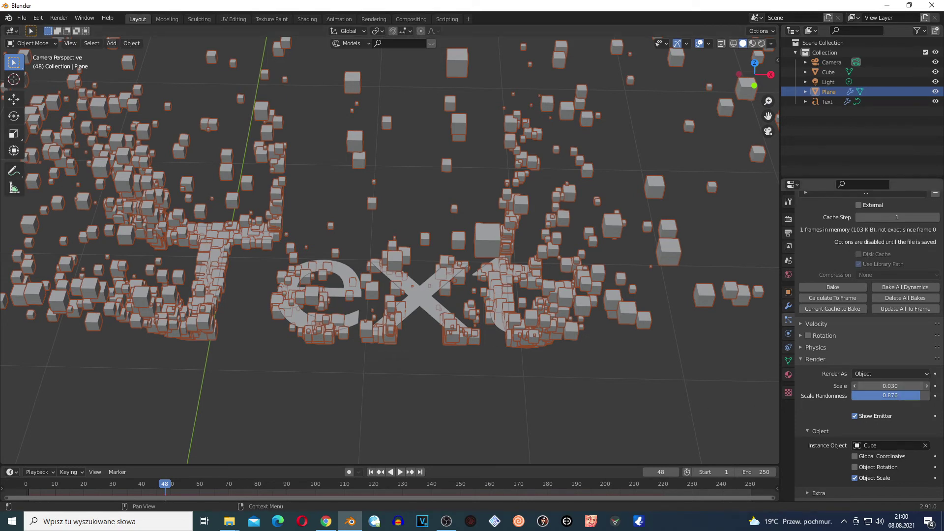
pyautogui.moveTo(890, 386)
pyautogui.mouseDown()
pyautogui.moveTo(924, 385)
pyautogui.moveTo(865, 385)
pyautogui.moveTo(895, 386)
pyautogui.mouseUp()
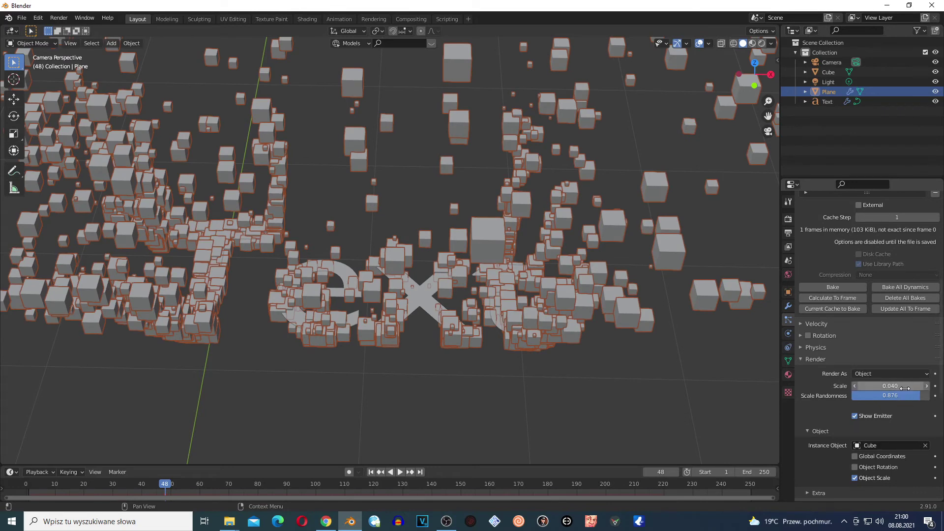
pyautogui.moveTo(904, 397); pyautogui.dragTo(866, 396)
# Step: Bake the Plane's particle simulation cache
pyautogui.scroll(-4, 896, 385)
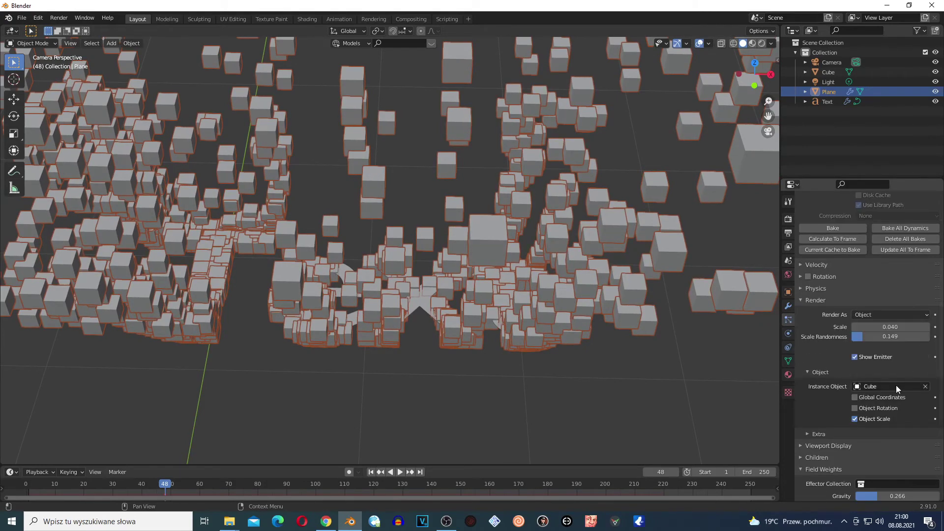
pyautogui.scroll(6, 883, 400)
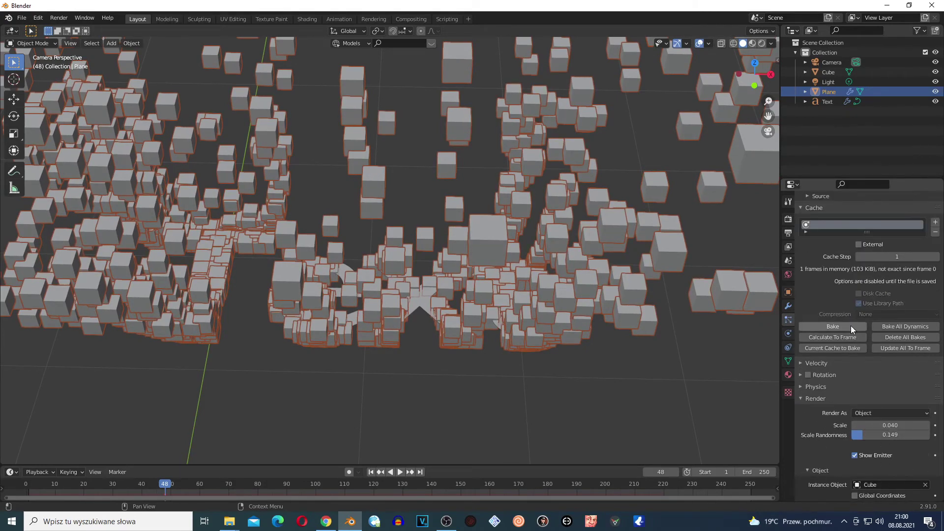
pyautogui.click(851, 326)
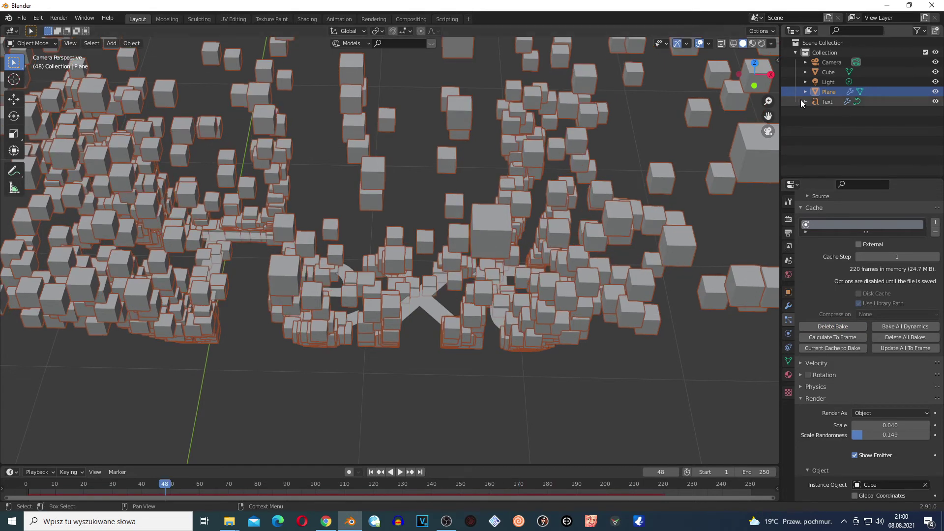
# Step: Show the render visibility toggles in the Outliner and disable the Text object in renders
pyautogui.click(818, 101)
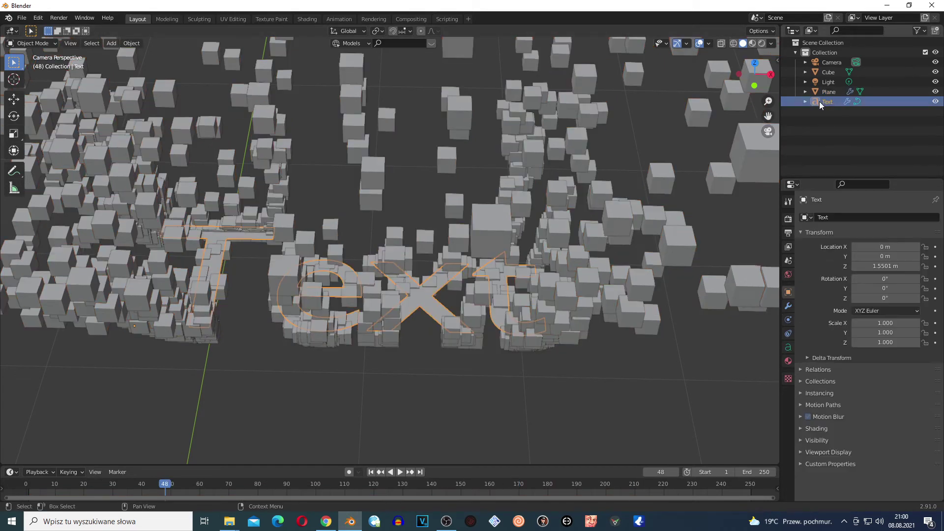
pyautogui.click(917, 31)
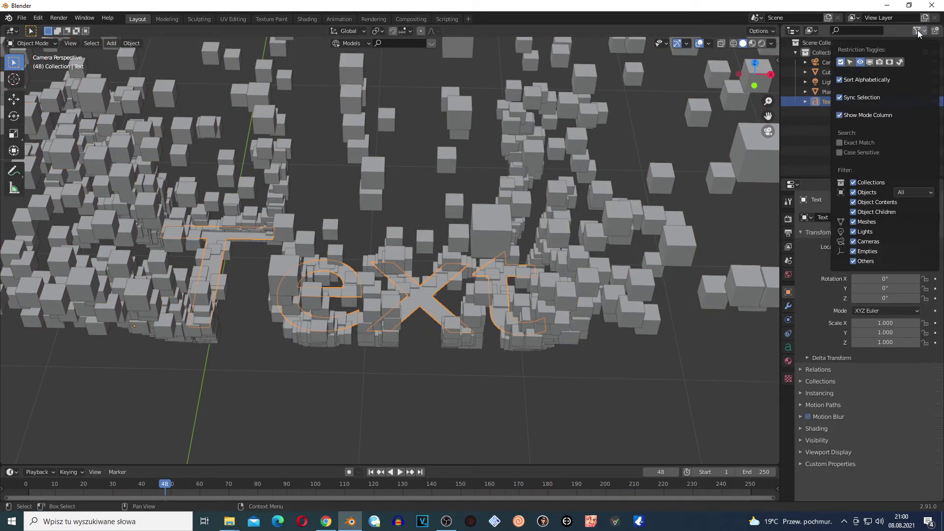
pyautogui.click(877, 65)
pyautogui.click(935, 101)
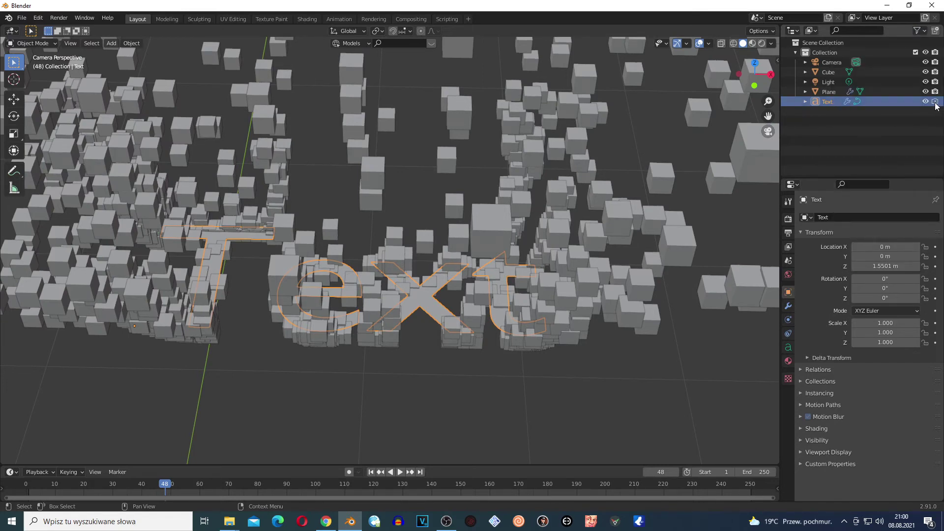
# Step: Render a still image of frame 48, examine the cubes around the hidden letters, and close the render view
pyautogui.click(59, 18)
pyautogui.click(74, 28)
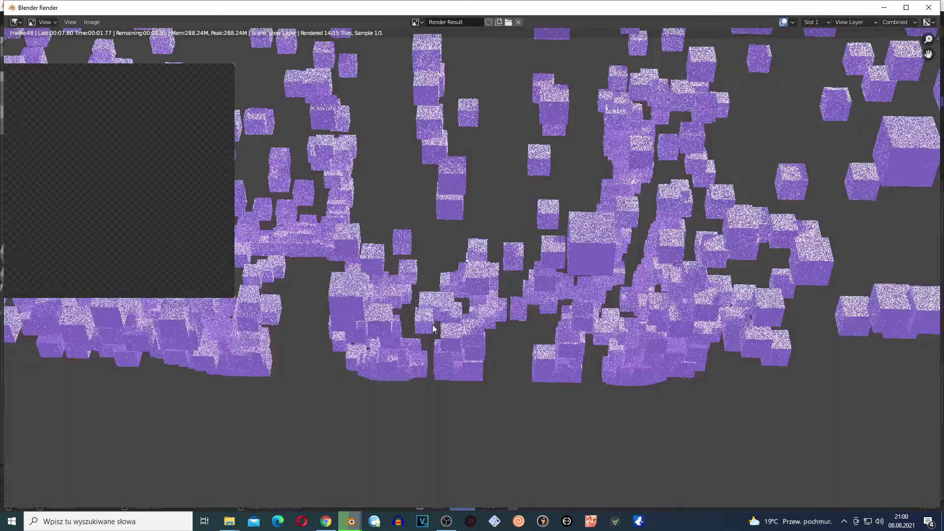
pyautogui.scroll(-2, 393, 341)
pyautogui.scroll(4, 315, 343)
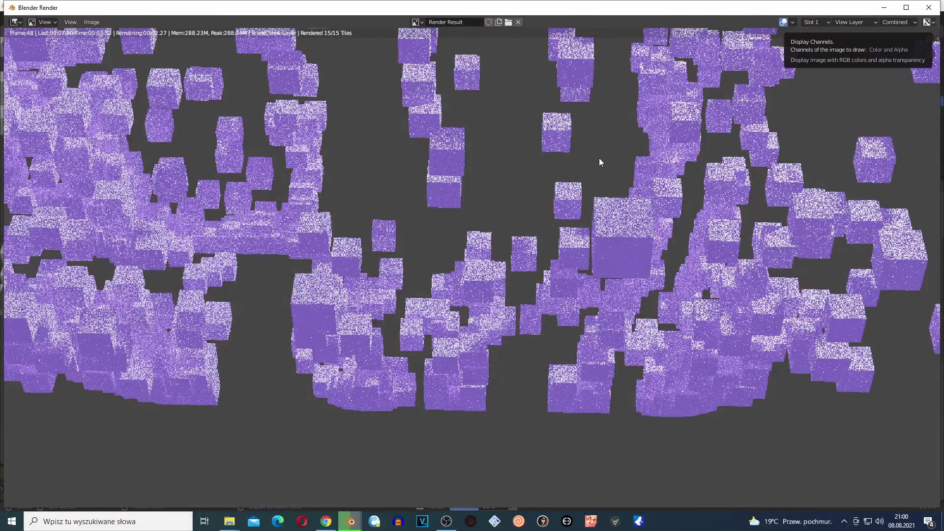
pyautogui.press('Escape')
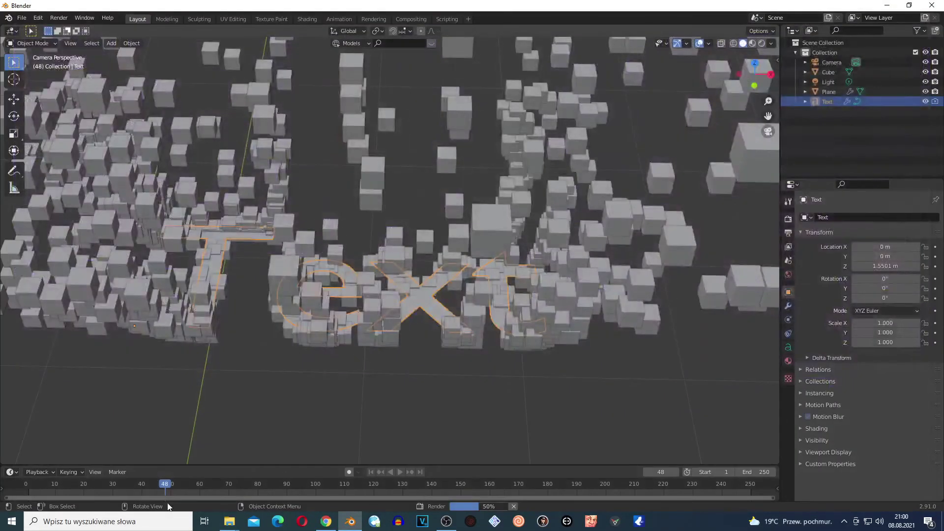
# Step: Advance the animation to frame 141, render it as a still image, and examine the cubes forming the text
pyautogui.press('space')
pyautogui.moveTo(222, 489); pyautogui.dragTo(432, 488)
pyautogui.press('space')
pyautogui.click(59, 17)
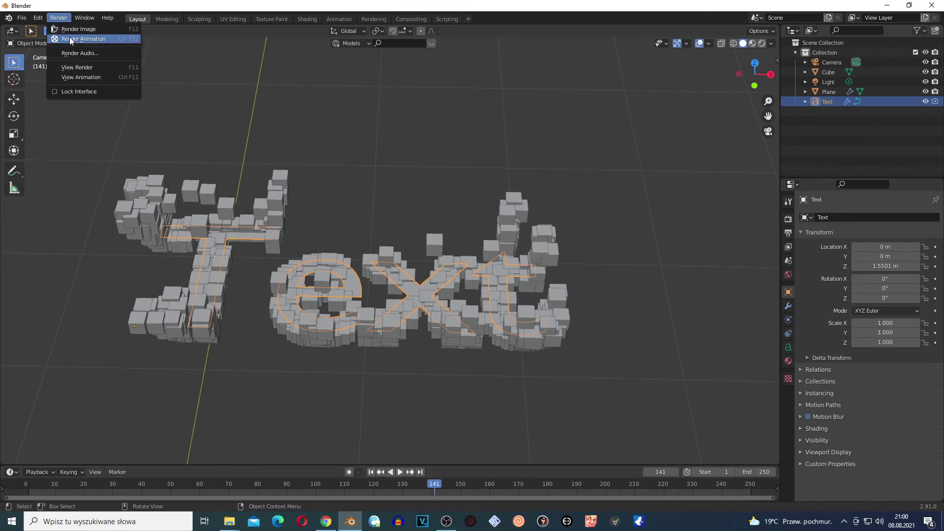
pyautogui.click(70, 29)
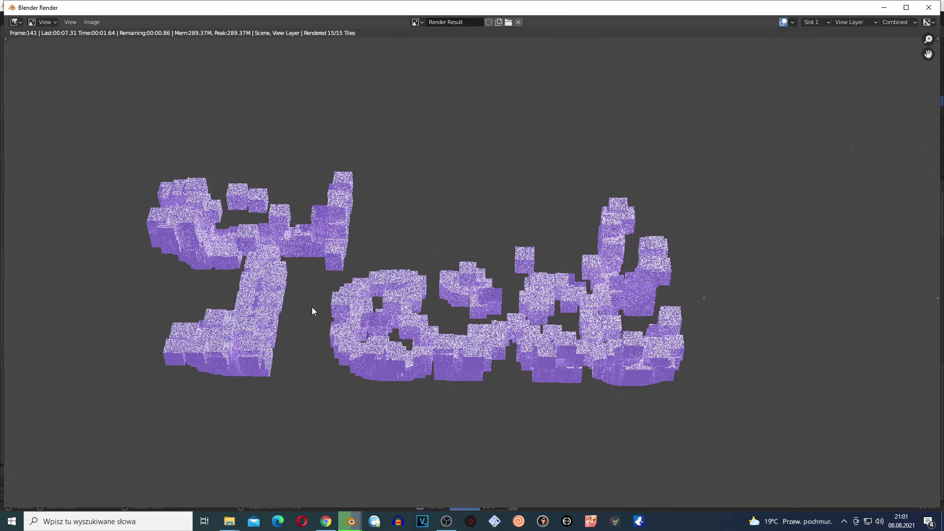
pyautogui.scroll(2, 295, 300)
pyautogui.scroll(-2, 246, 284)
pyautogui.click(930, 8)
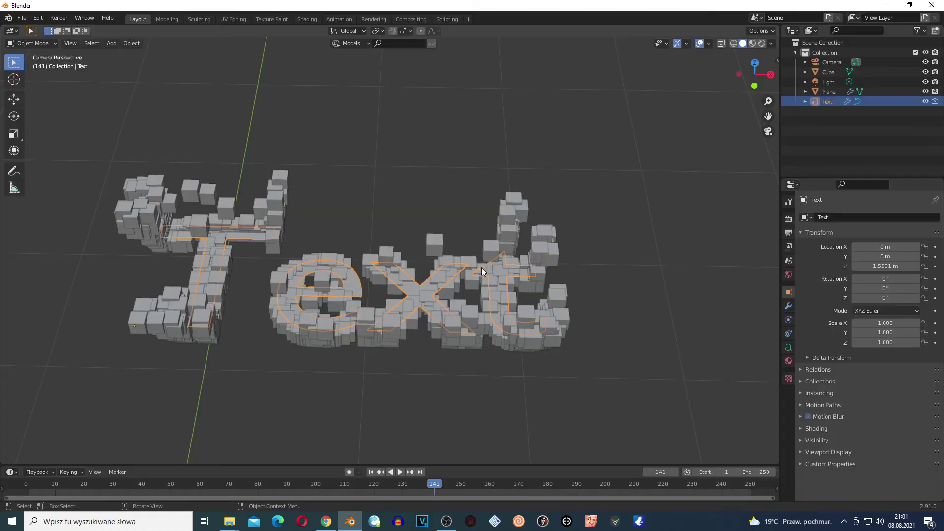
# Step: Review the Text object's force field settings, then select the camera by its frame to check the framing
pyautogui.scroll(2, 277, 270)
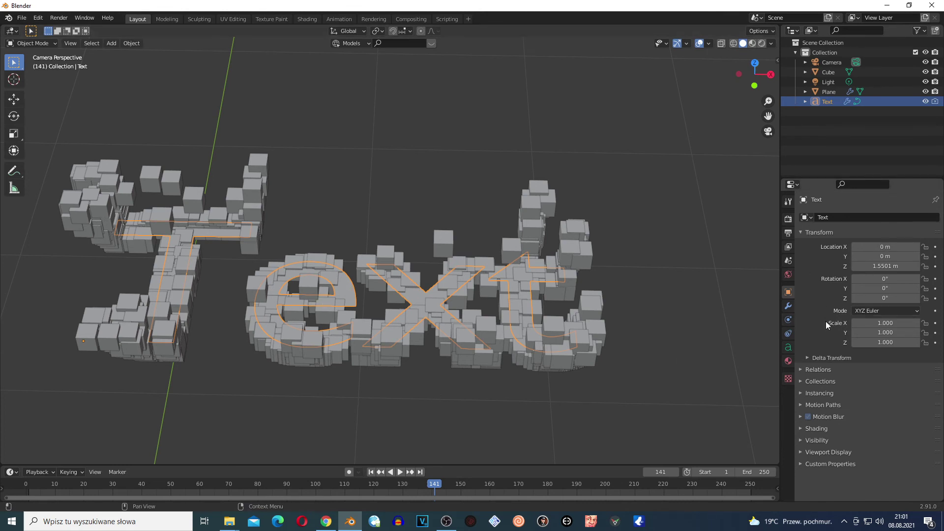
pyautogui.click(788, 320)
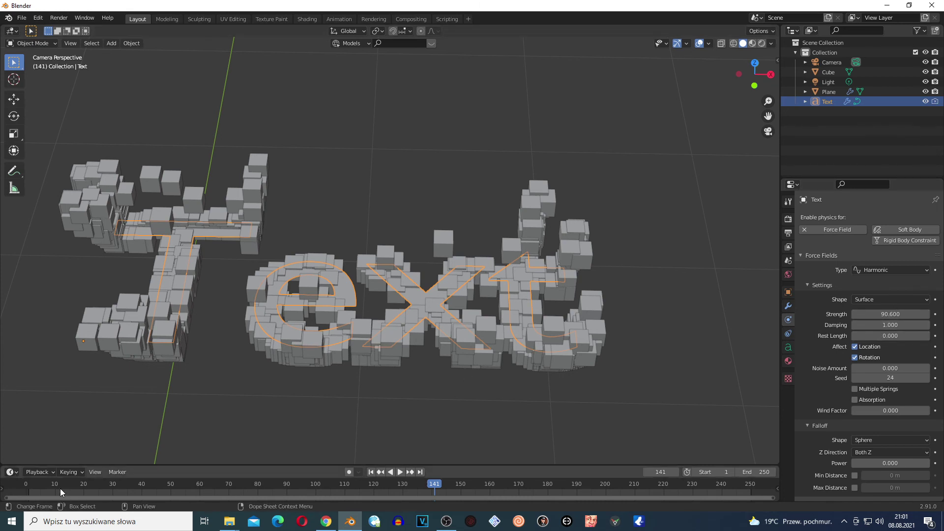
pyautogui.scroll(-4, 416, 329)
pyautogui.scroll(-4, 370, 329)
pyautogui.scroll(3, 389, 346)
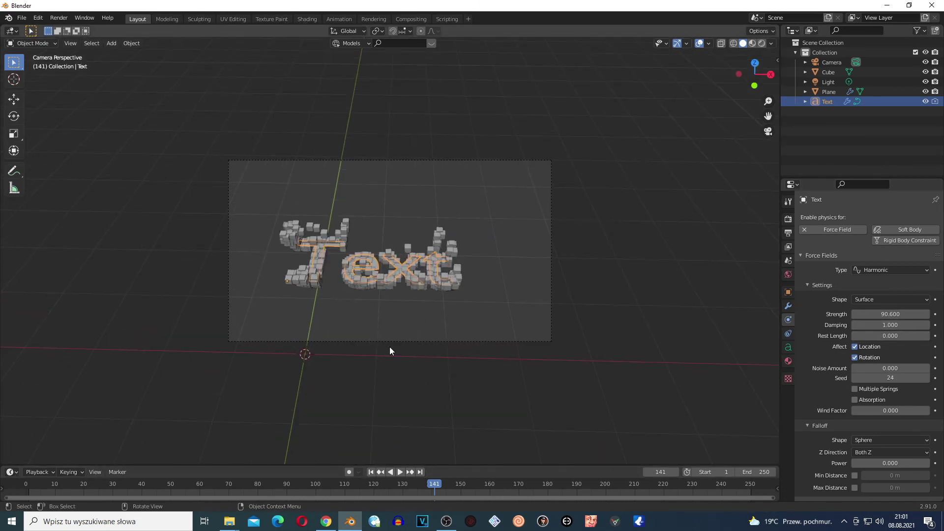
pyautogui.click(396, 341)
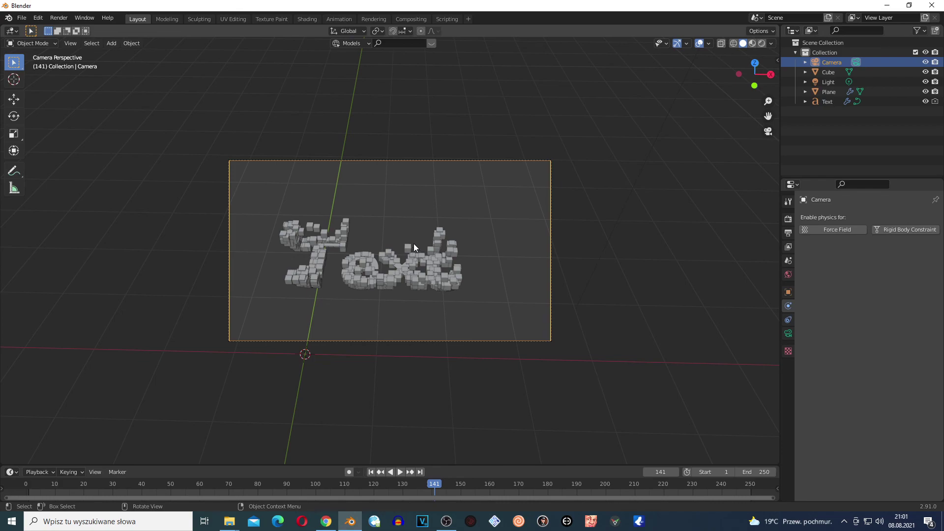
pyautogui.scroll(5, 414, 243)
# Step: Replay the animation from near the start within the camera frame and stop at frame 141
pyautogui.click(64, 480)
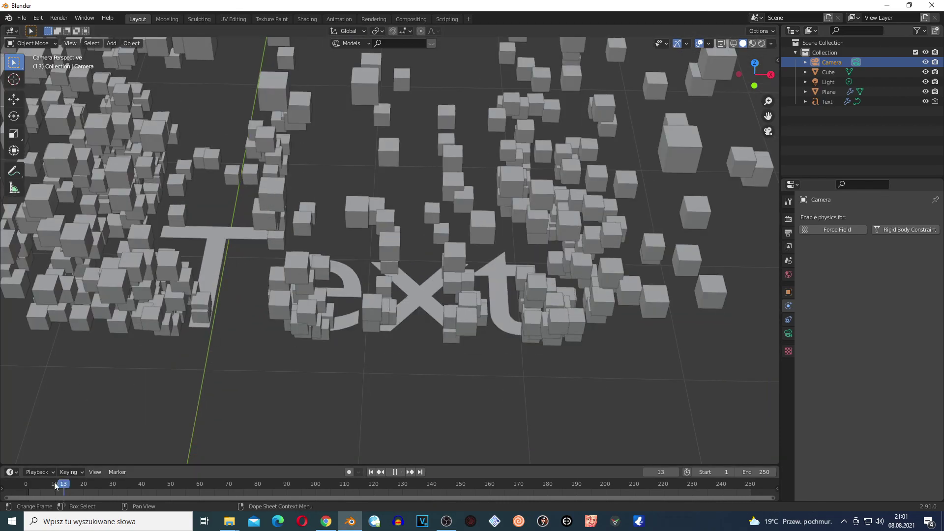
pyautogui.press('space')
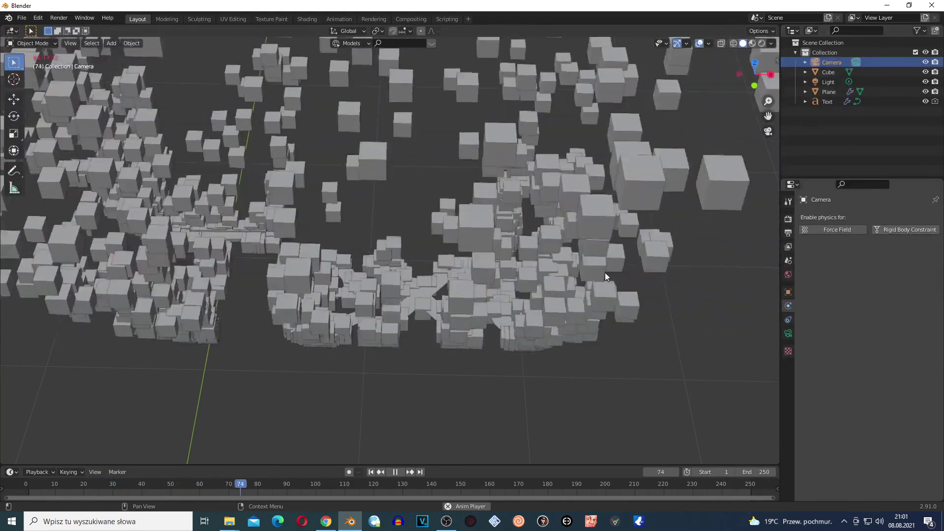
pyautogui.press('KP_0')
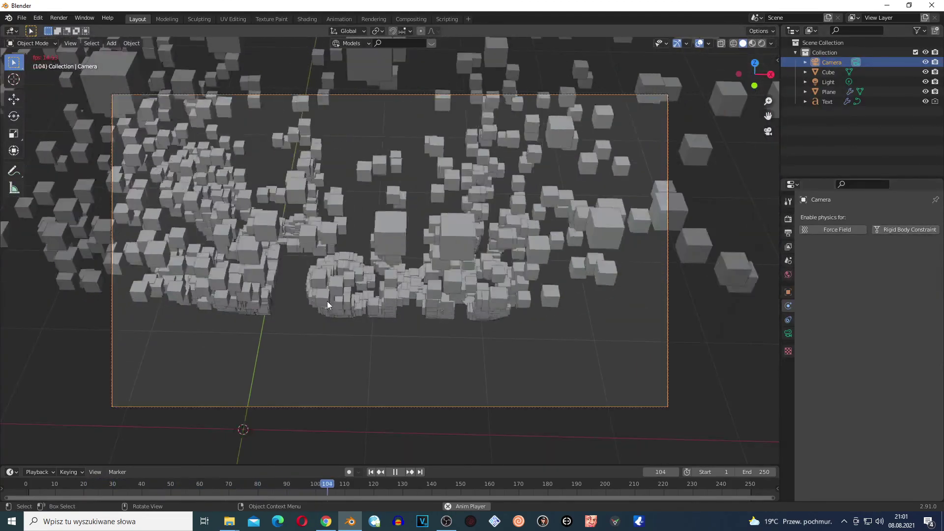
pyautogui.scroll(1, 287, 389)
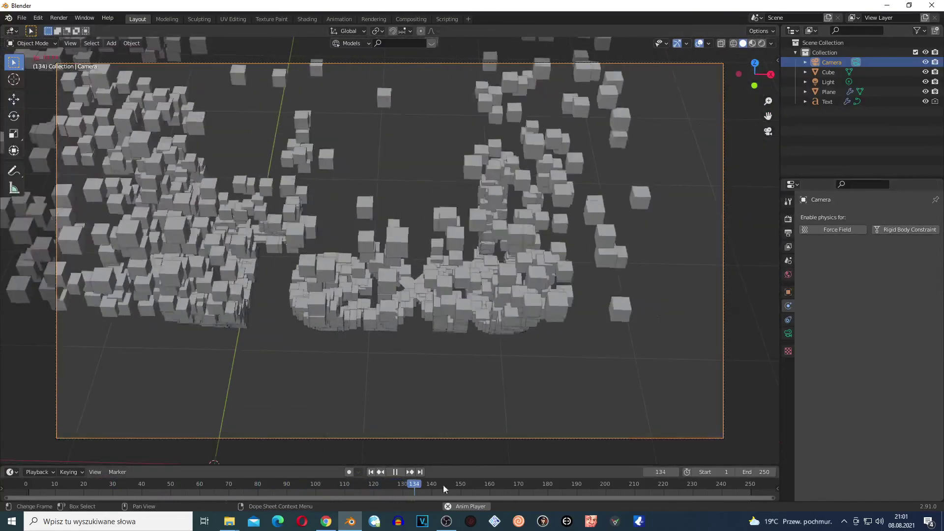
pyautogui.press('space')
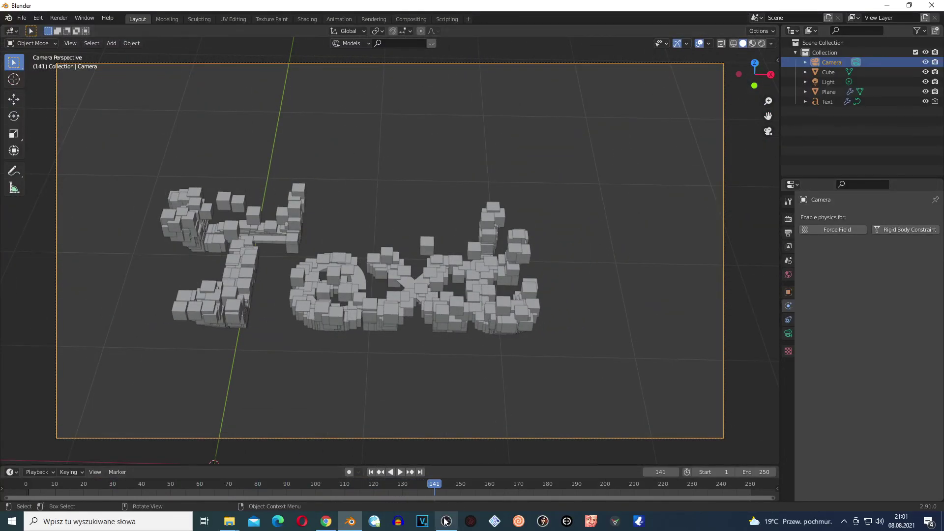
pyautogui.click(445, 521)
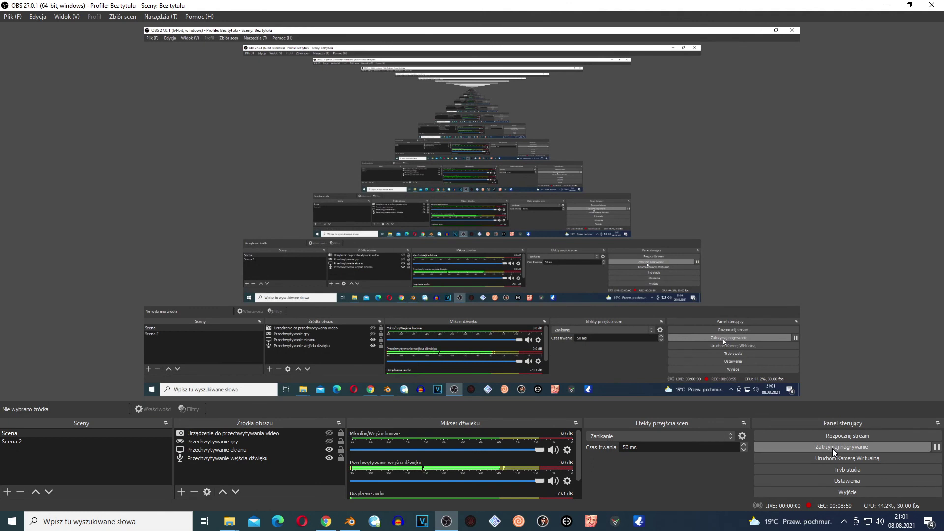